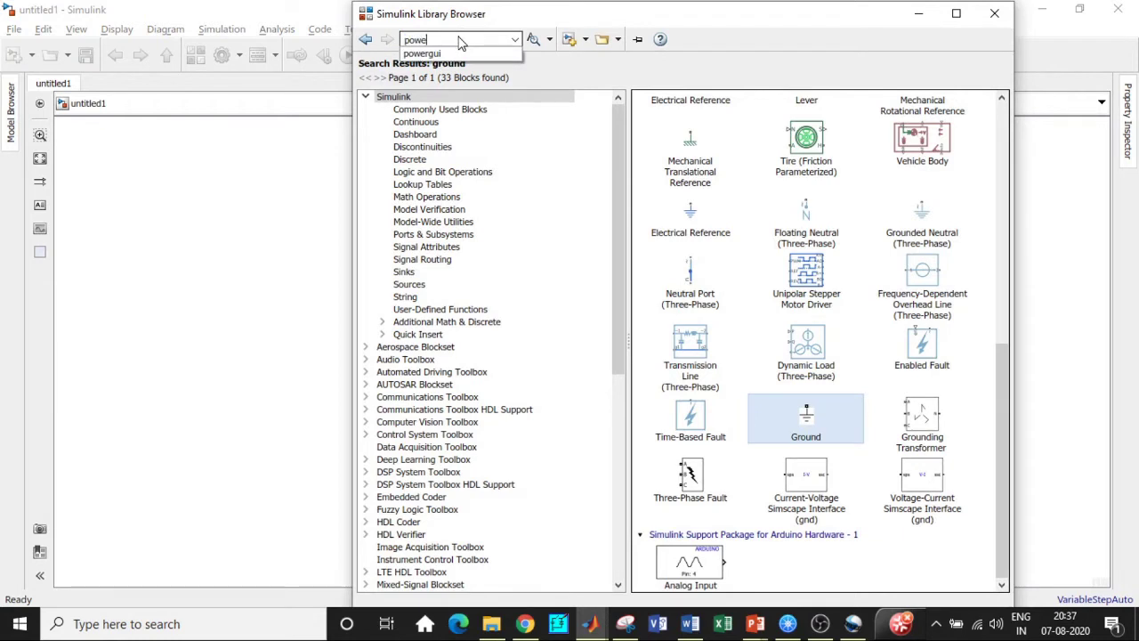
# - Search for powergui and add the powergui and Voltage Measurement blocks to untitled1
pyautogui.doubleClick(441, 40)
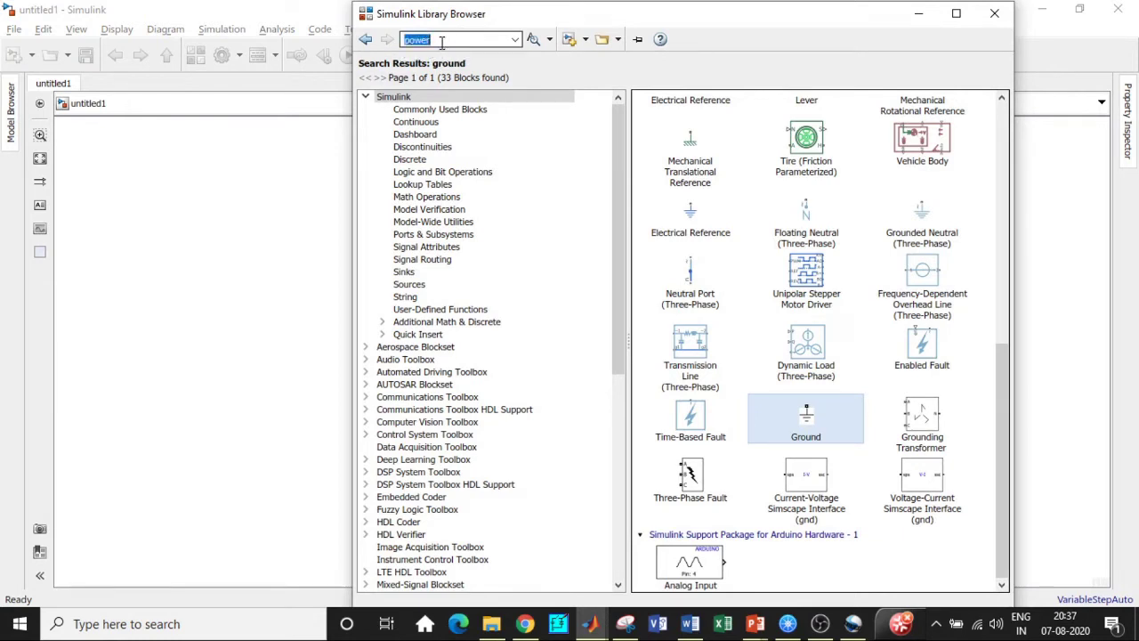
pyautogui.click(441, 40)
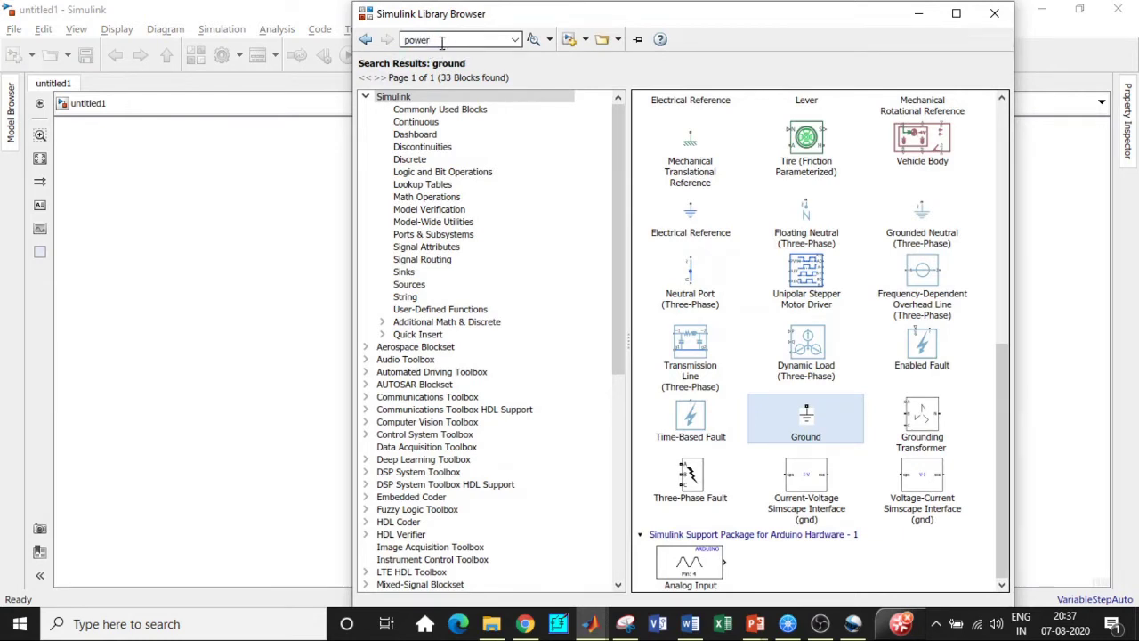
pyautogui.write('gui')
pyautogui.click(441, 51)
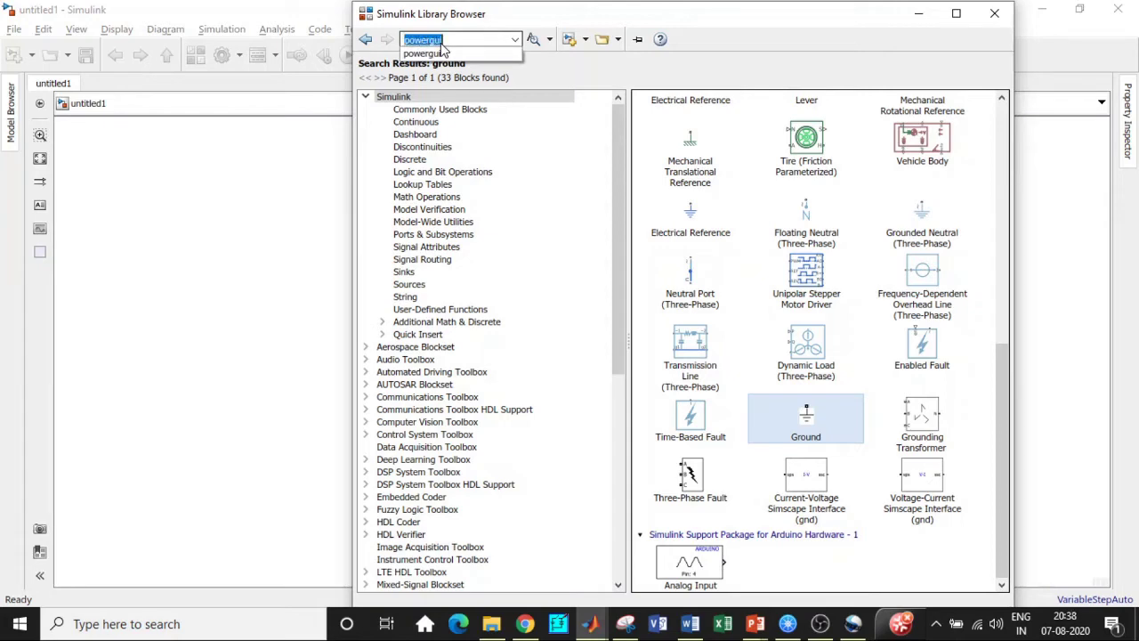
pyautogui.press('Return')
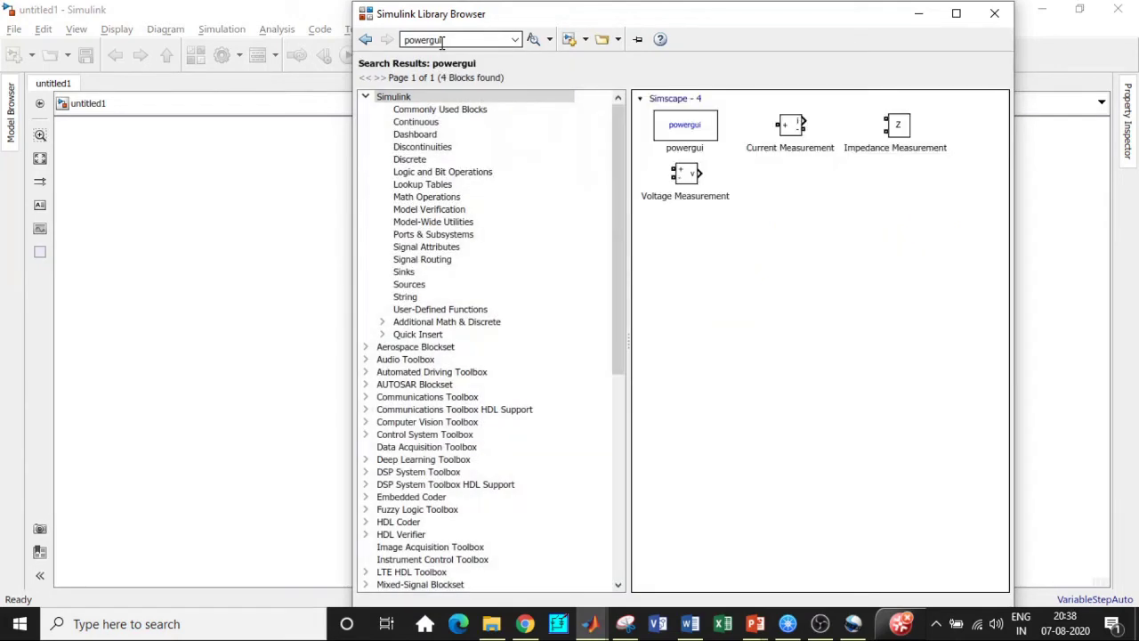
pyautogui.rightClick(689, 140)
pyautogui.click(747, 138)
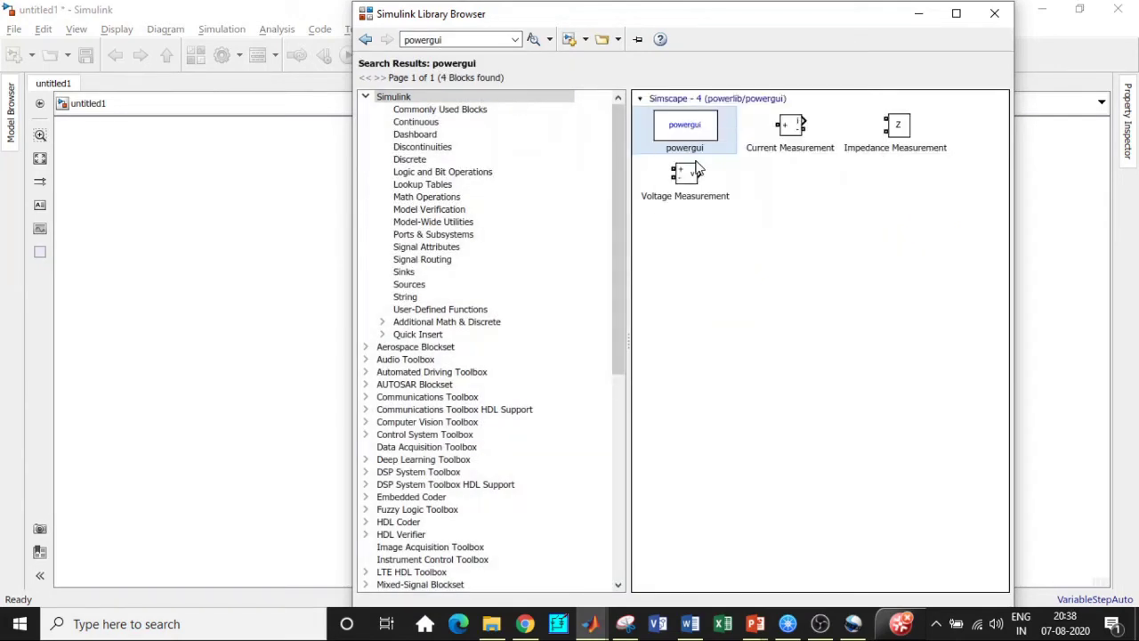
pyautogui.click(696, 173)
pyautogui.rightClick(698, 174)
pyautogui.click(727, 177)
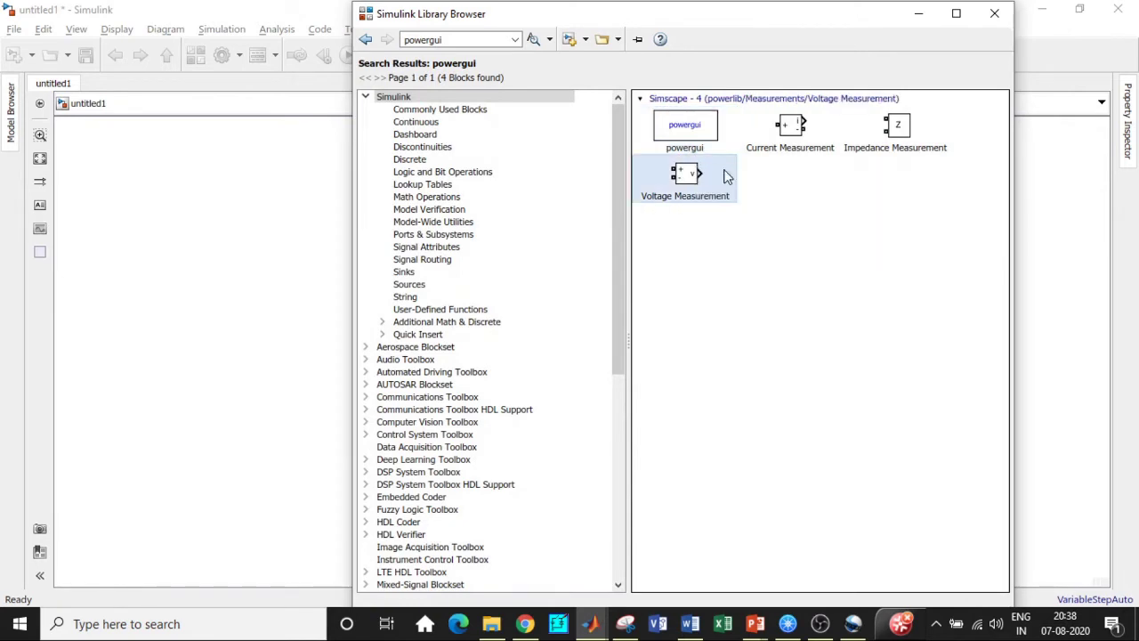
# - Search for 'DC voltage' and add the DC Voltage Source block to untitled1
pyautogui.click(464, 35)
pyautogui.write('Dc')
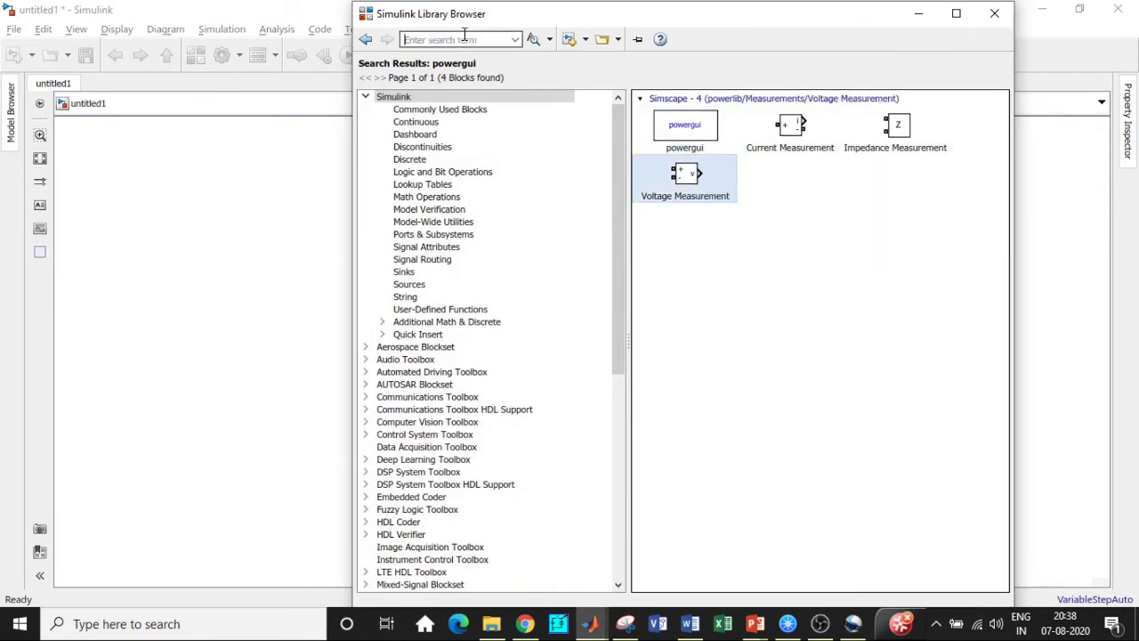
pyautogui.click(466, 53)
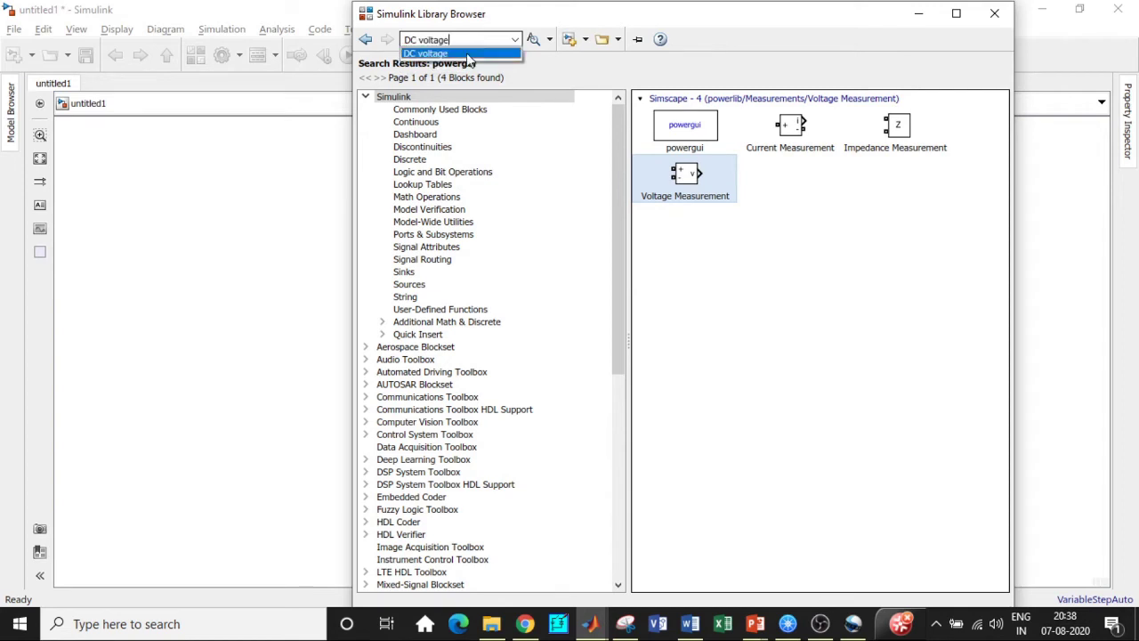
pyautogui.click(465, 45)
pyautogui.press('Return')
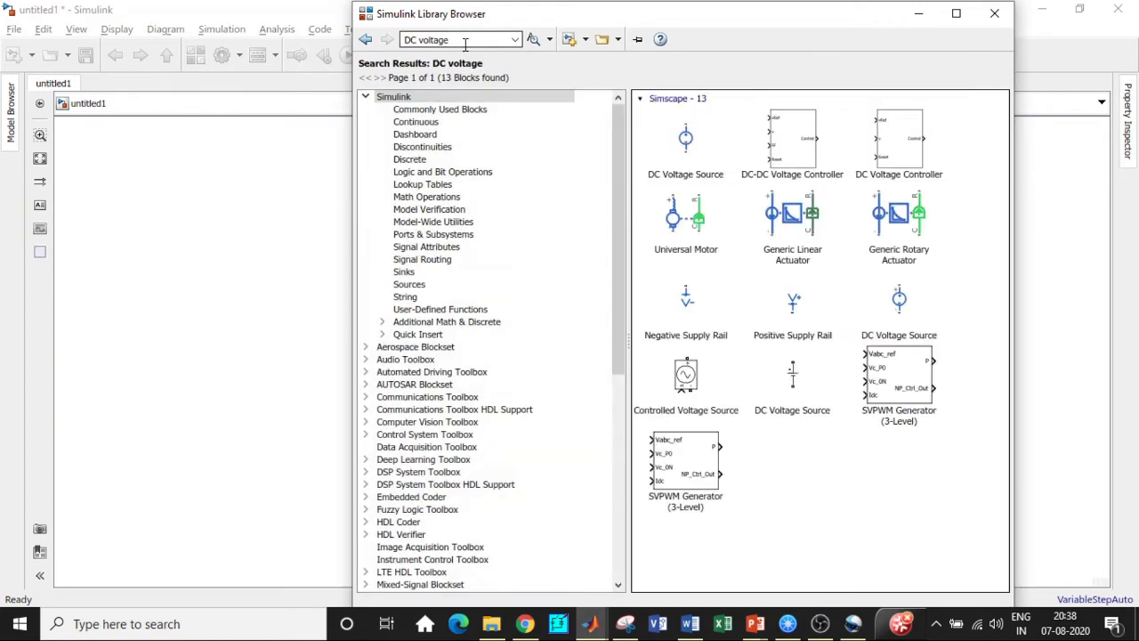
pyautogui.click(781, 387)
pyautogui.rightClick(781, 387)
pyautogui.click(818, 394)
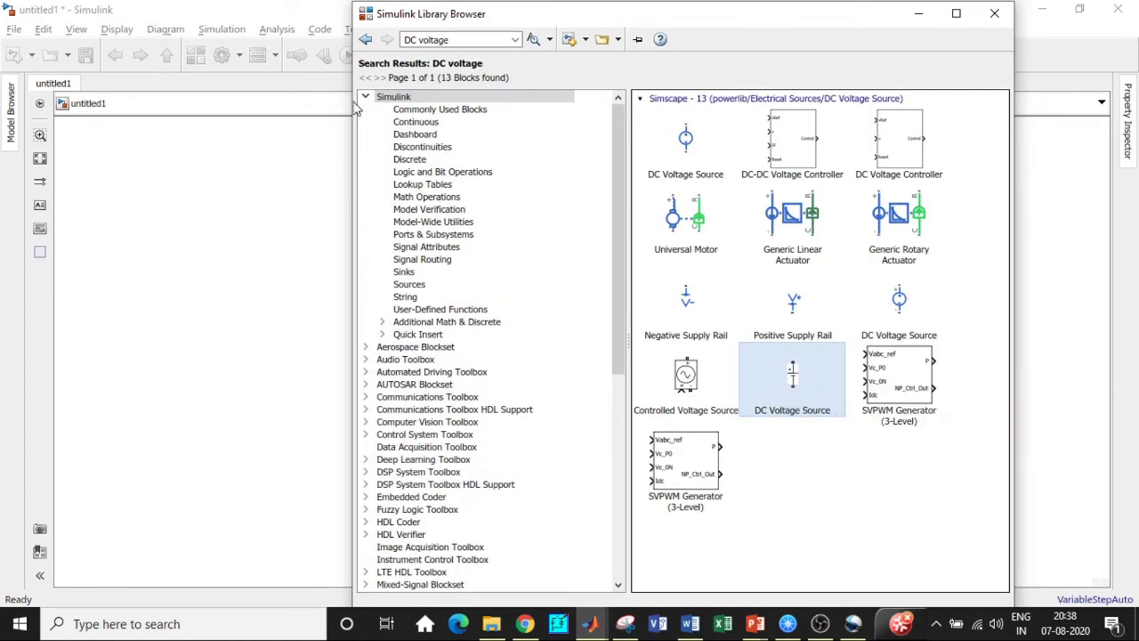
# - Search the library for 'mosfet' and browse the 18 MOSFET results
pyautogui.click(455, 45)
pyautogui.write('M')
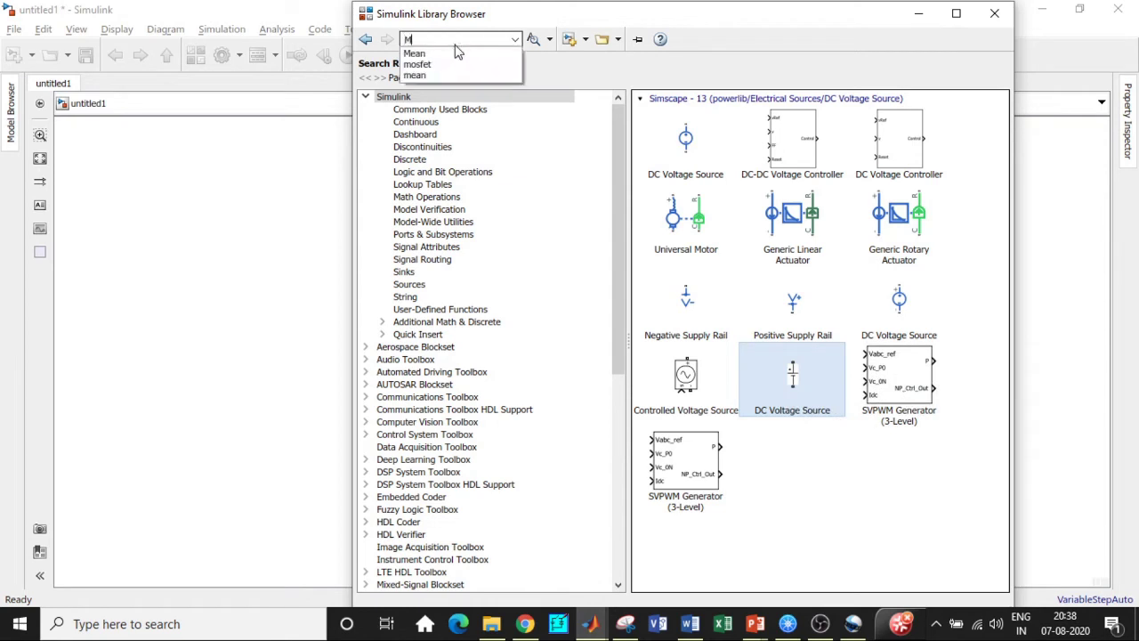
pyautogui.write('OSFet')
pyautogui.press('Down')
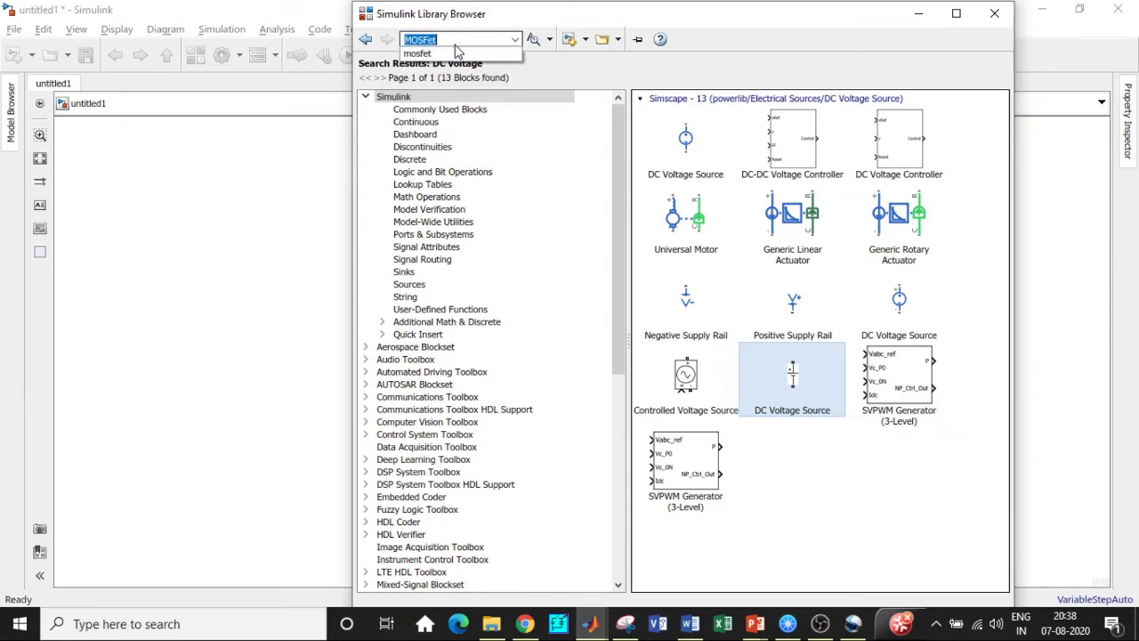
pyautogui.click(457, 45)
pyautogui.press('Return')
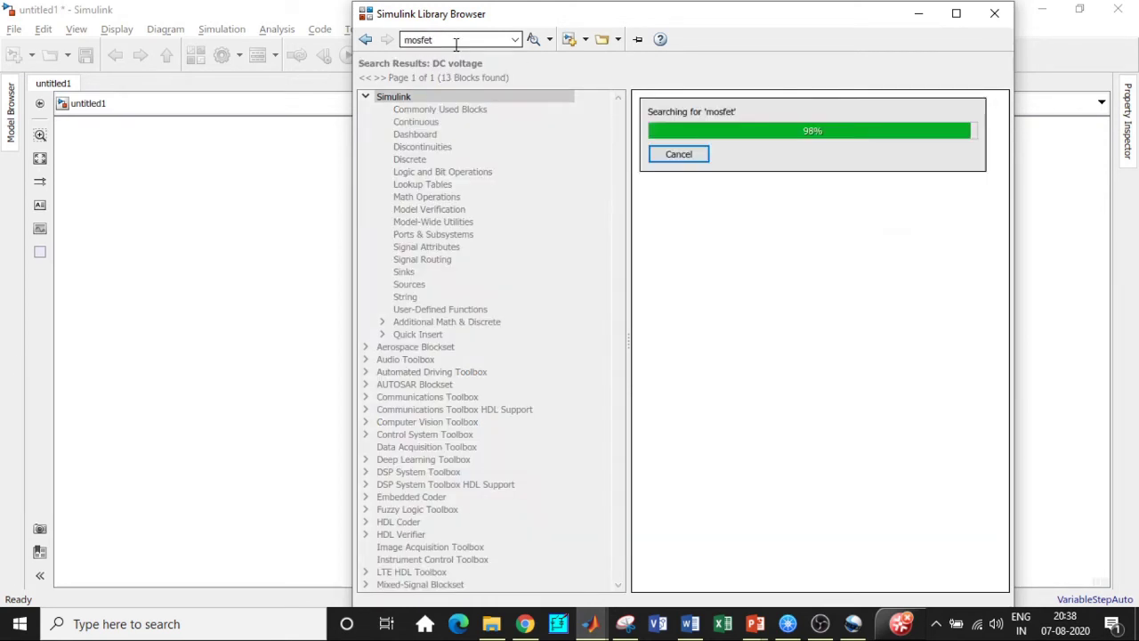
pyautogui.scroll(-1, 900, 351)
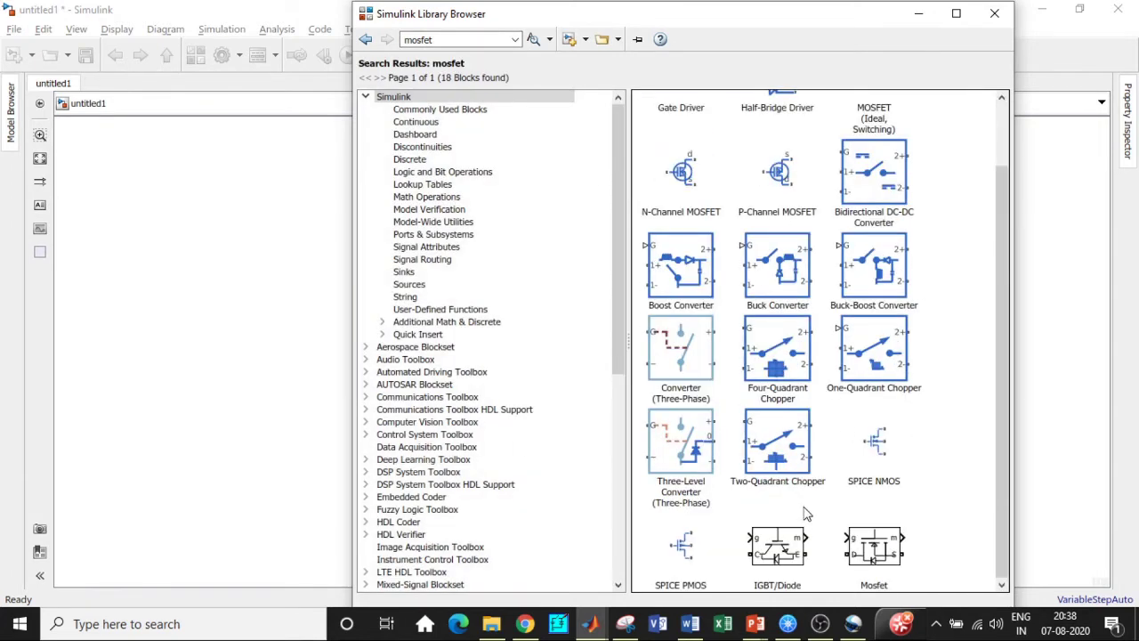
# - Add the Mosfet block to untitled1 and look up the Pulse Generator block
pyautogui.rightClick(873, 545)
pyautogui.click(906, 553)
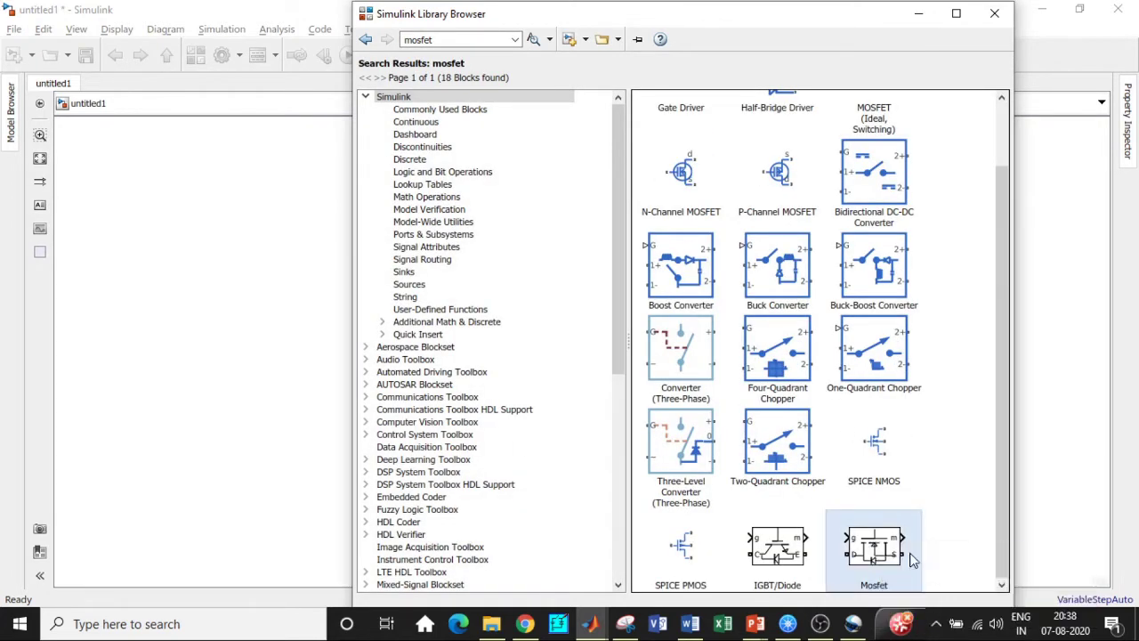
pyautogui.click(459, 41)
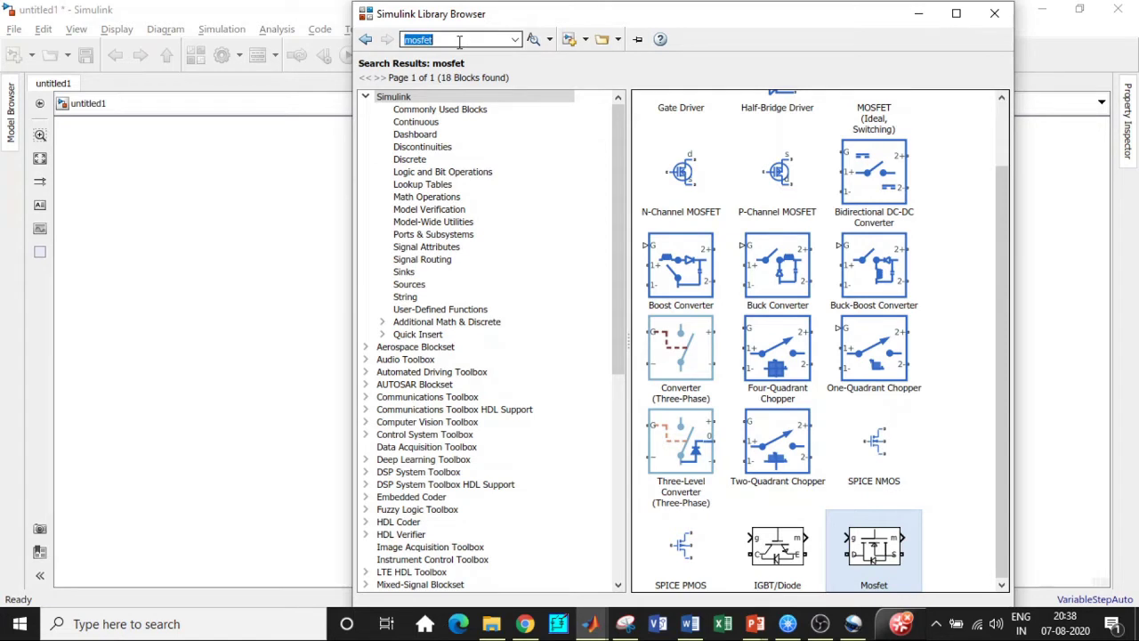
pyautogui.write('Pulse')
pyautogui.press('Return')
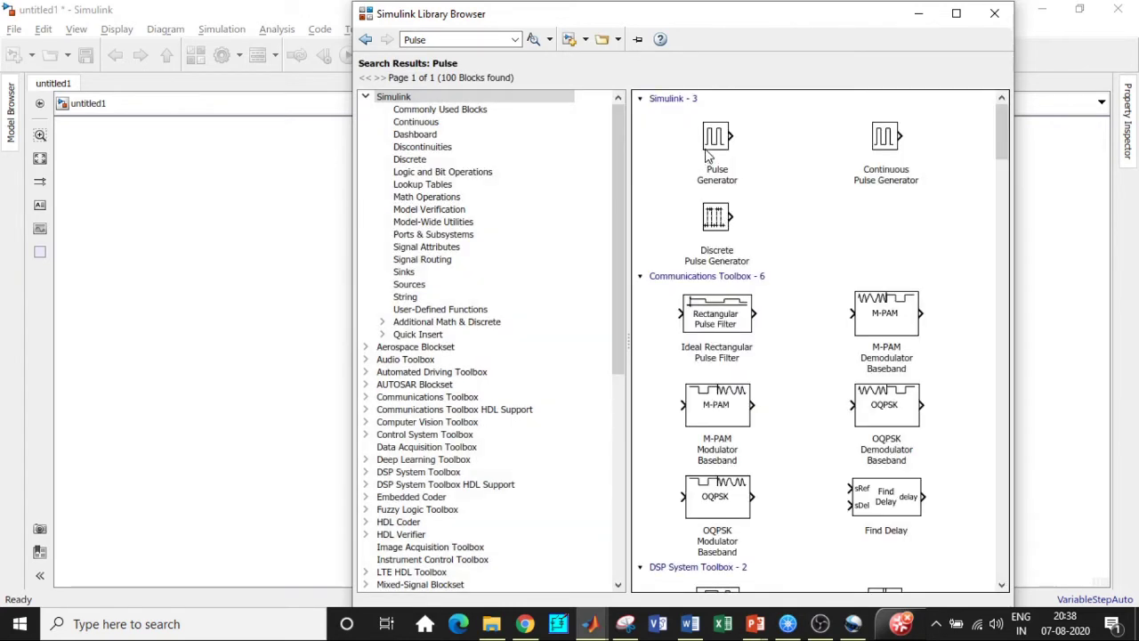
pyautogui.click(709, 157)
# - Search 'Series RLC' and add the Three-Phase Series RLC Load to the model
pyautogui.click(454, 40)
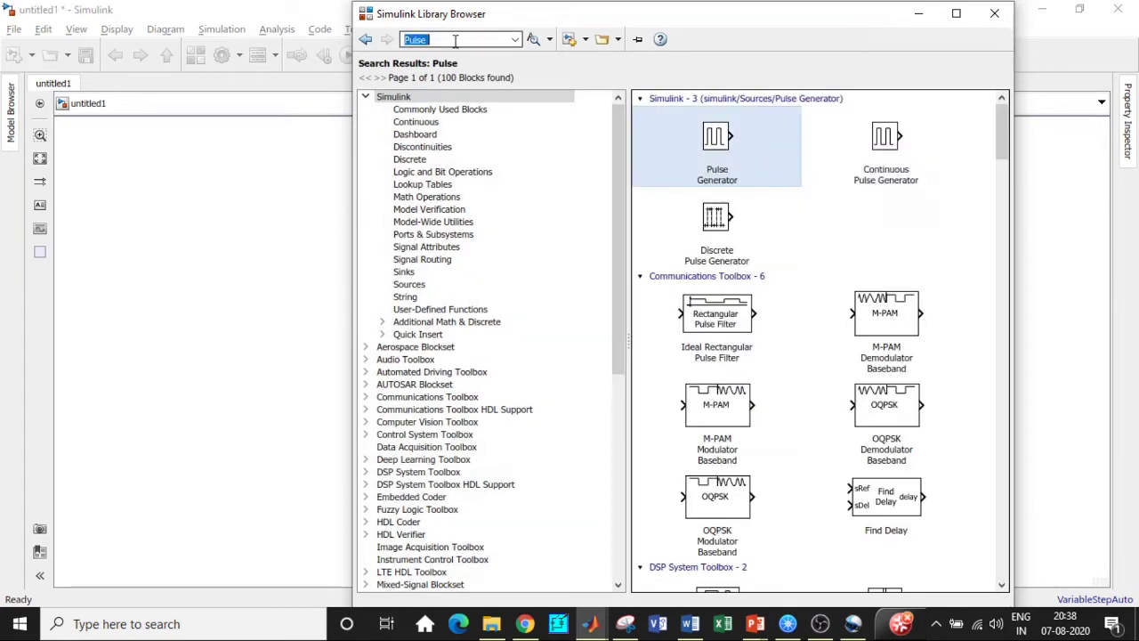
pyautogui.write('Series')
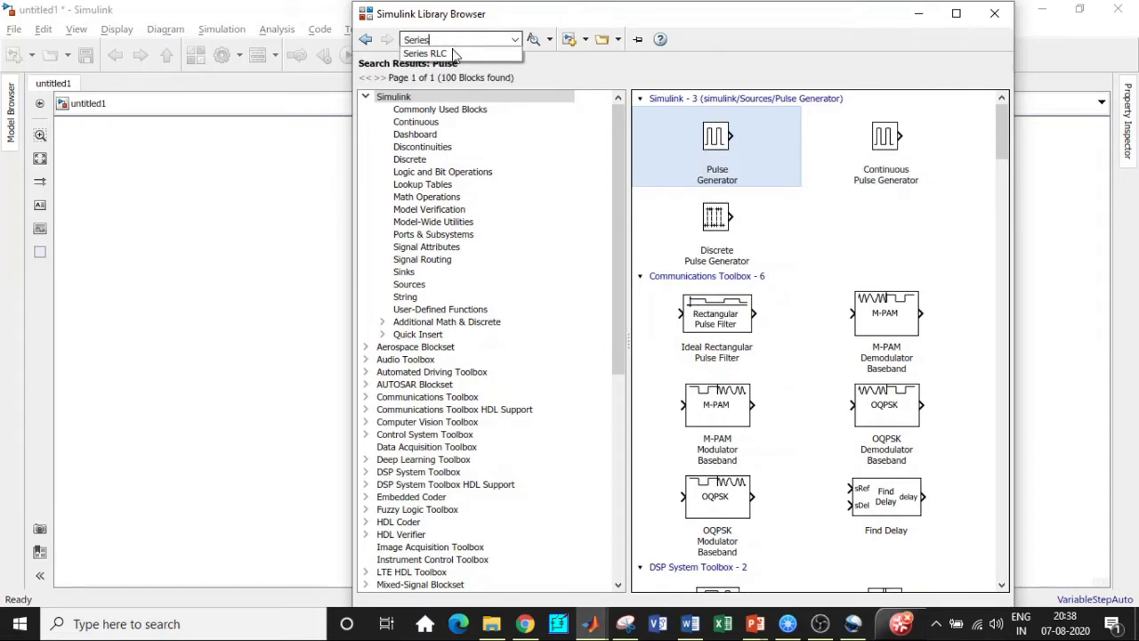
pyautogui.click(449, 53)
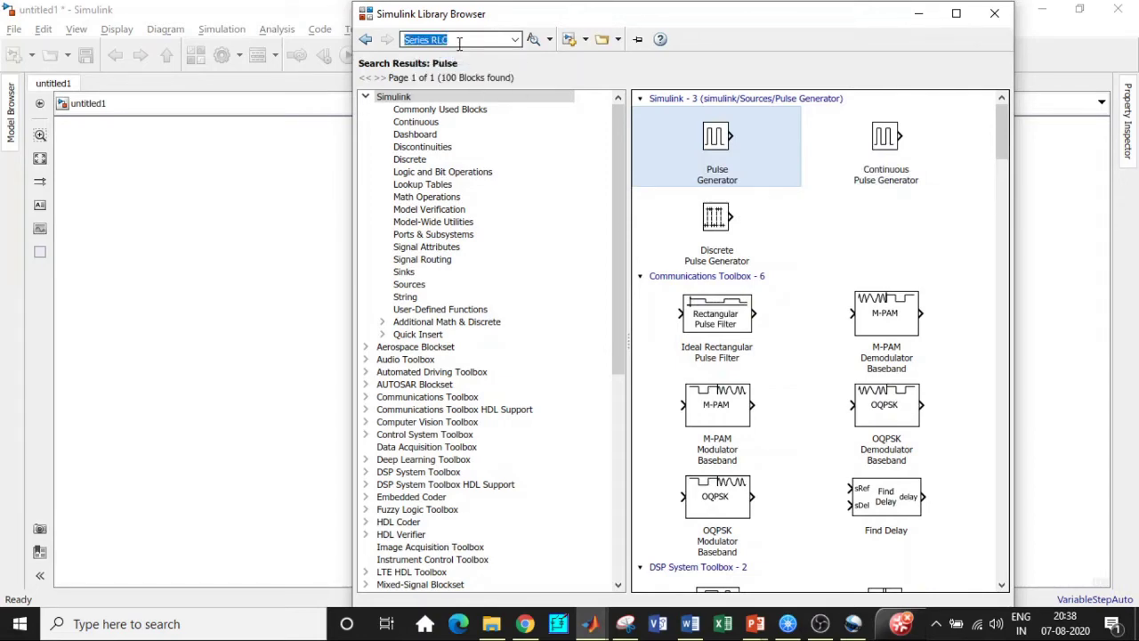
pyautogui.press('Return')
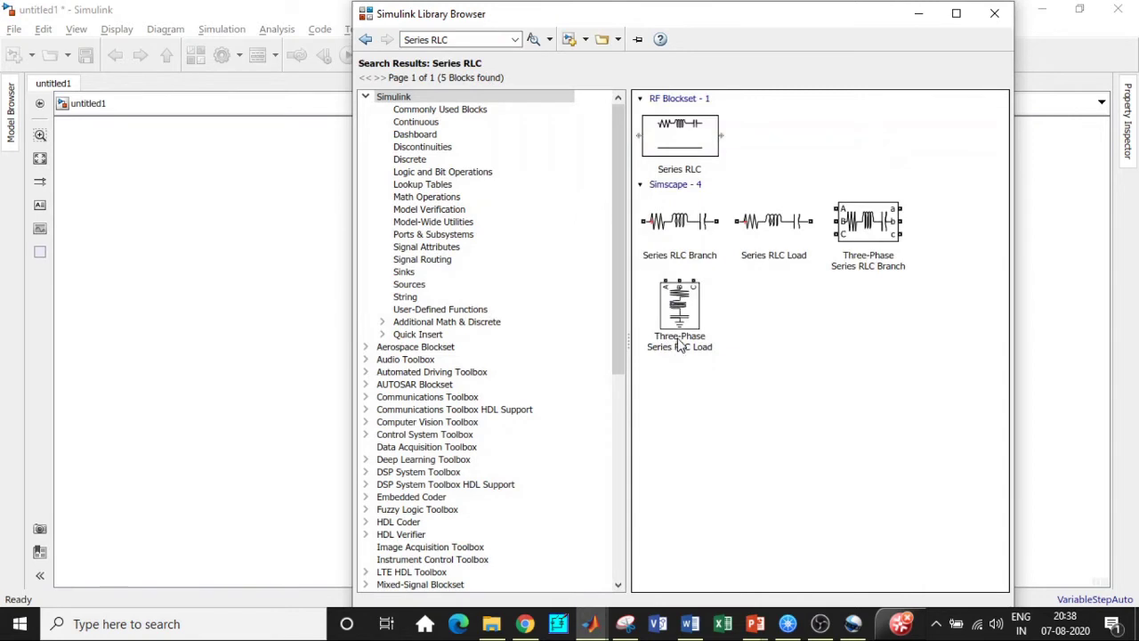
pyautogui.rightClick(685, 310)
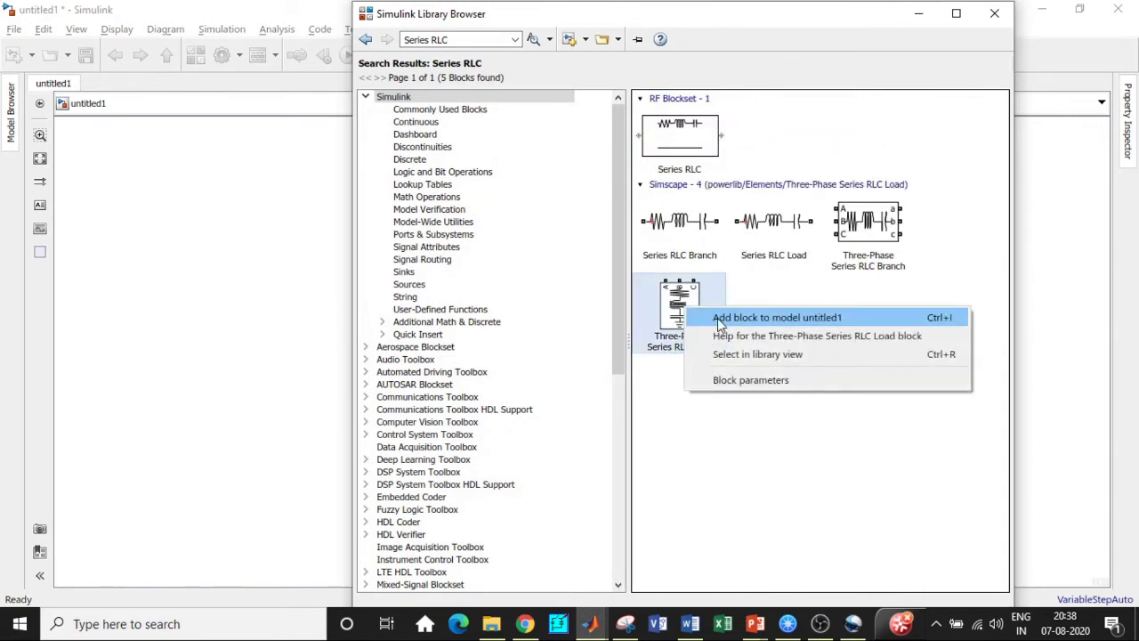
pyautogui.click(721, 318)
pyautogui.click(471, 40)
# - Search for 'Mean' and add the RMS block to the model
pyautogui.press('BackSpace')
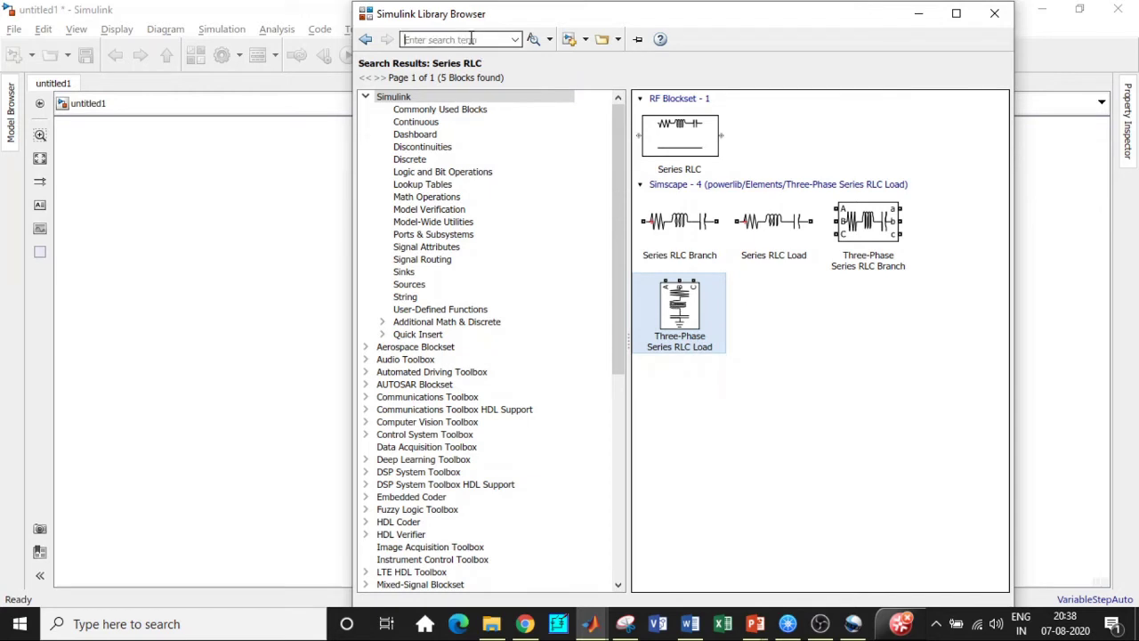
pyautogui.write('Mean')
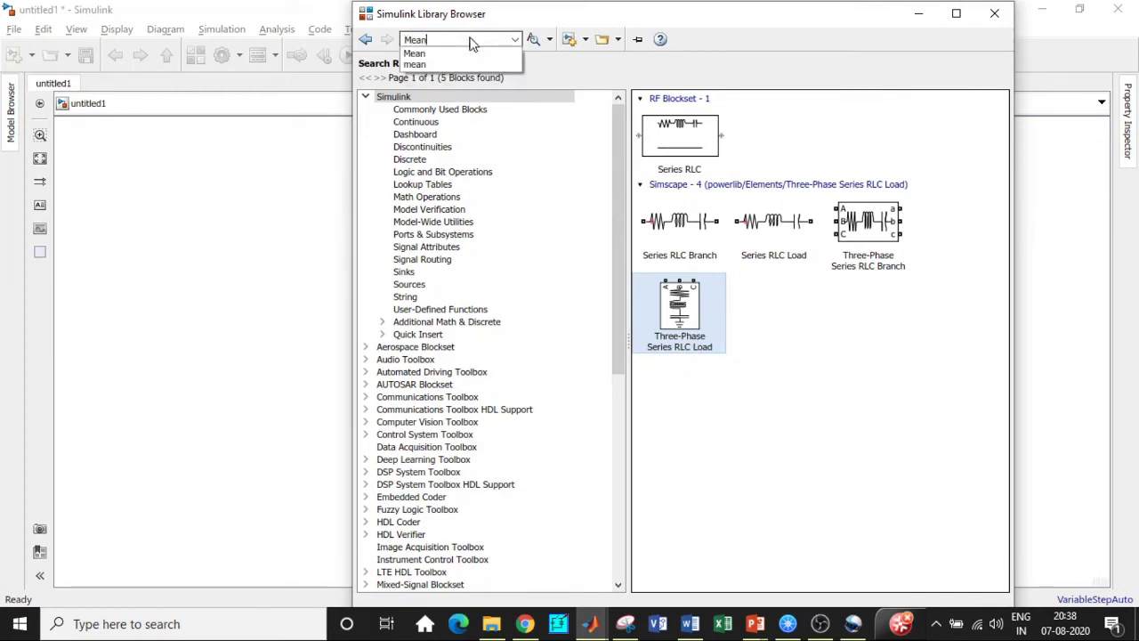
pyautogui.press('Down')
pyautogui.press('Return')
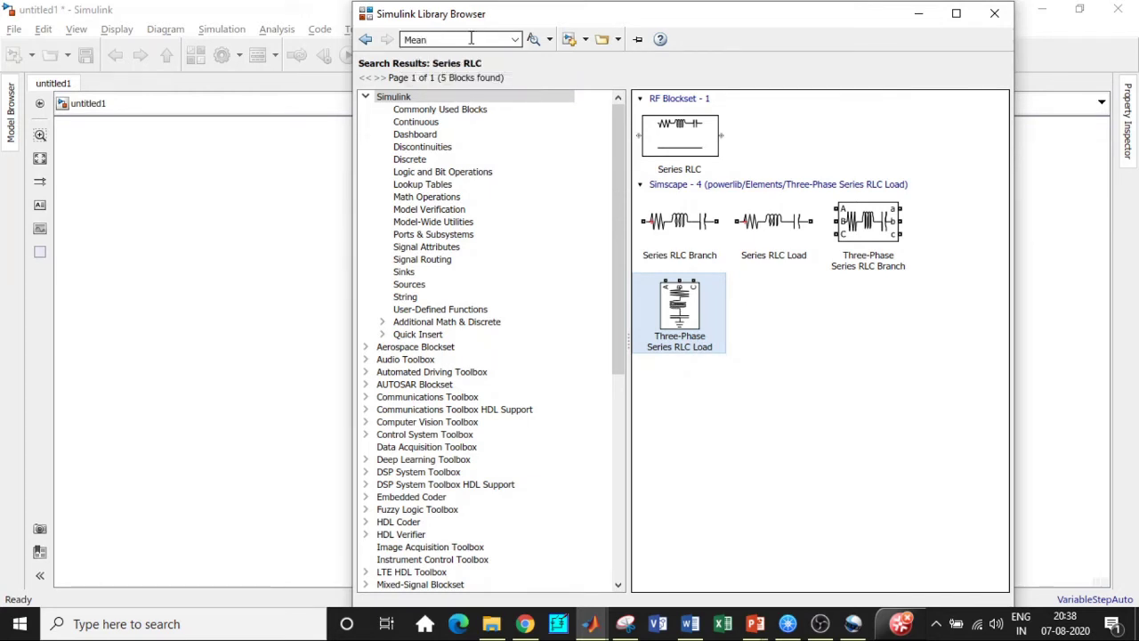
pyautogui.press('Return')
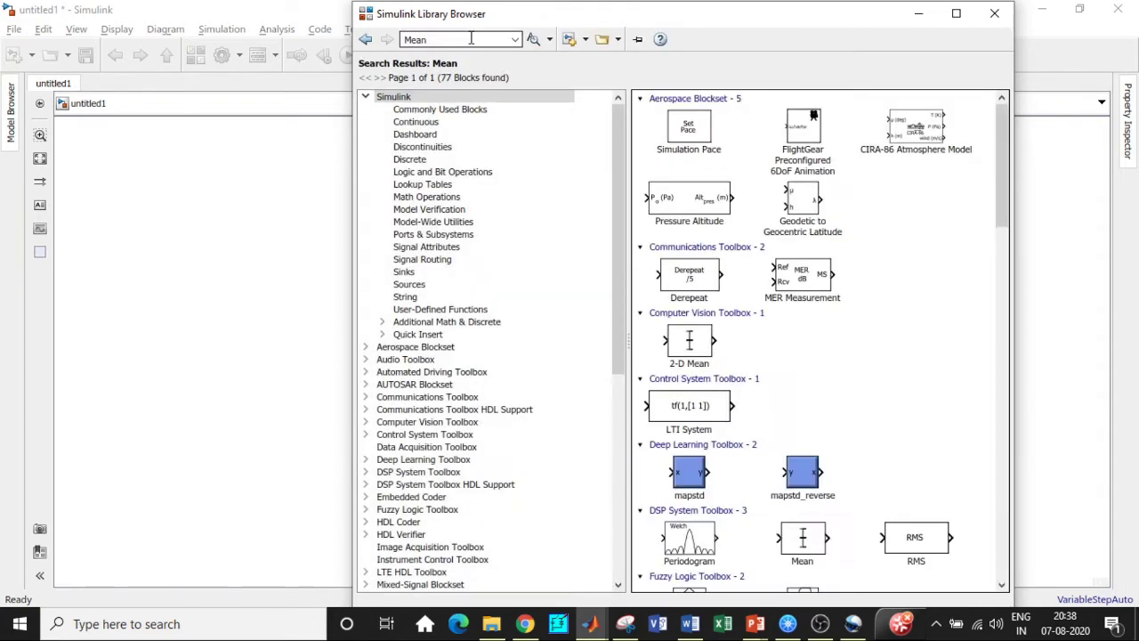
pyautogui.scroll(-3, 845, 319)
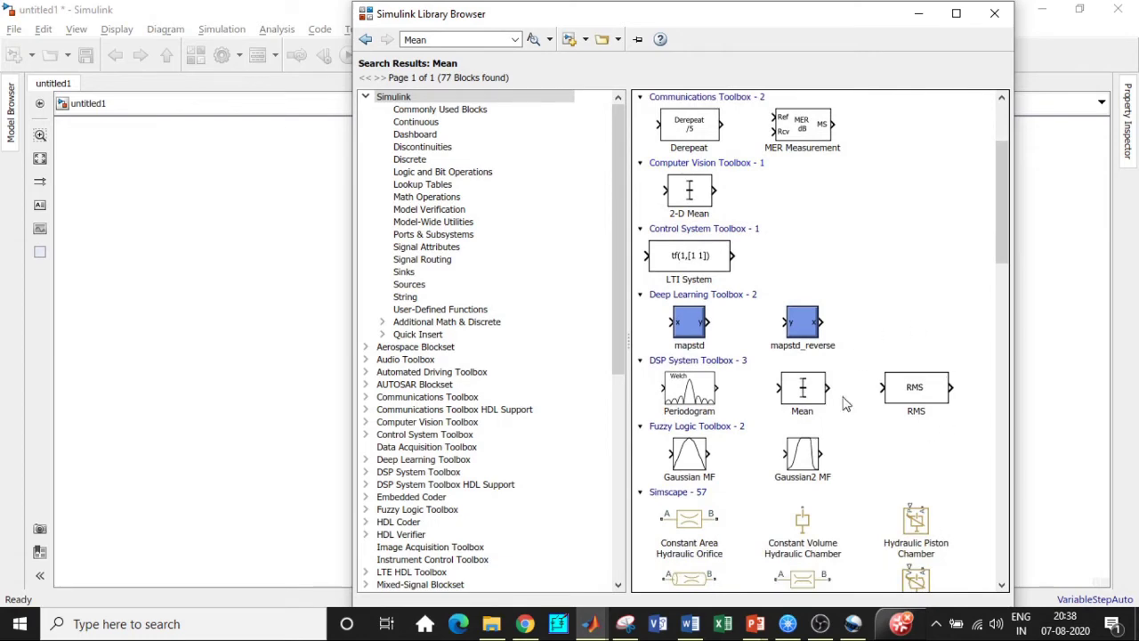
pyautogui.scroll(-10, 895, 432)
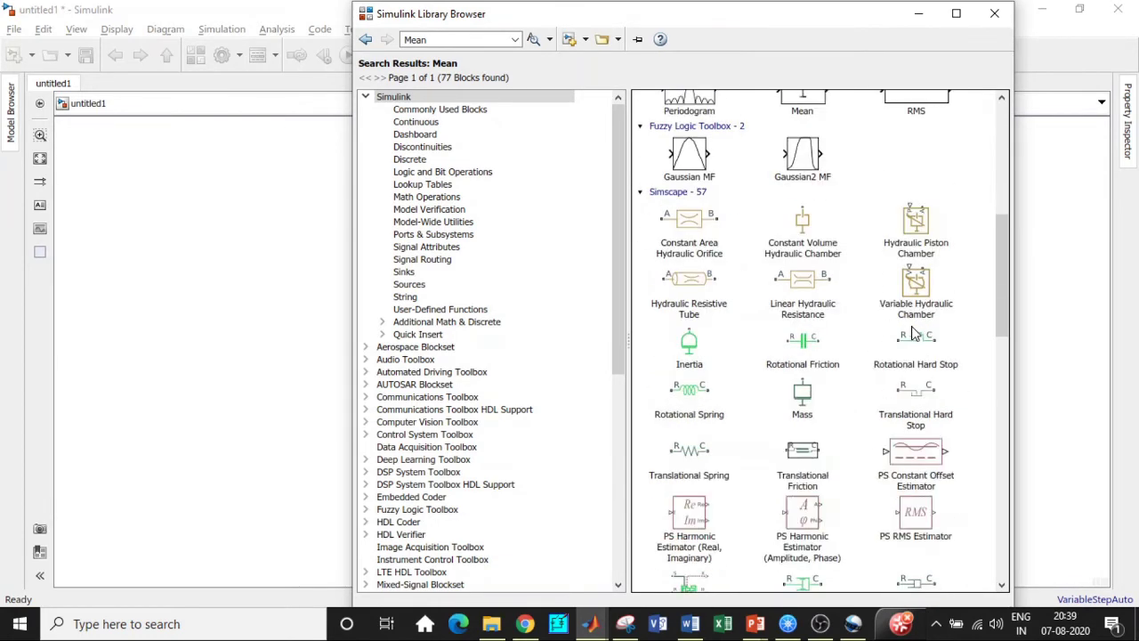
pyautogui.scroll(-2, 912, 336)
pyautogui.rightClick(926, 443)
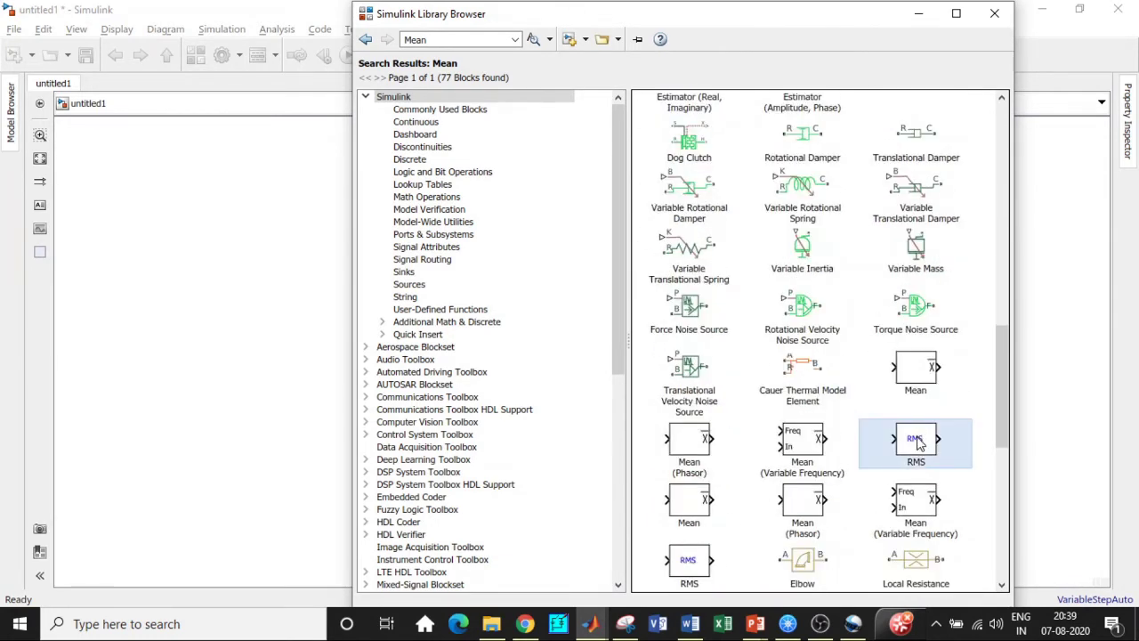
pyautogui.click(928, 448)
# - Search for 'Display' and add the Display and Scope blocks to the model
pyautogui.doubleClick(469, 41)
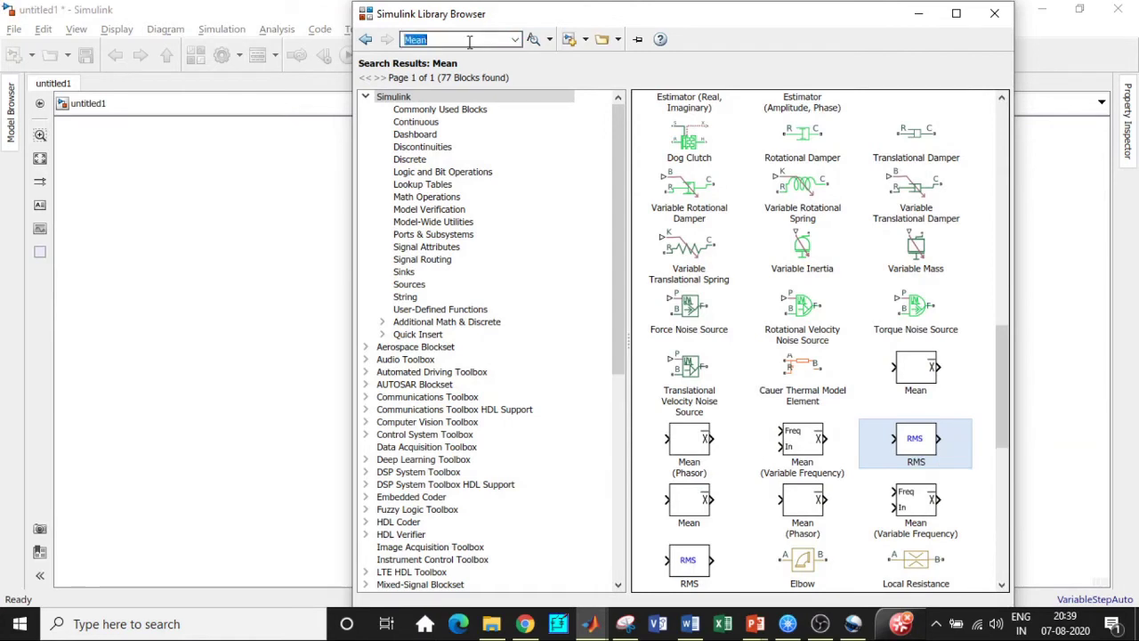
pyautogui.press('BackSpace')
pyautogui.write('dia')
pyautogui.press('BackSpace')
pyautogui.write('splay')
pyautogui.press('Down')
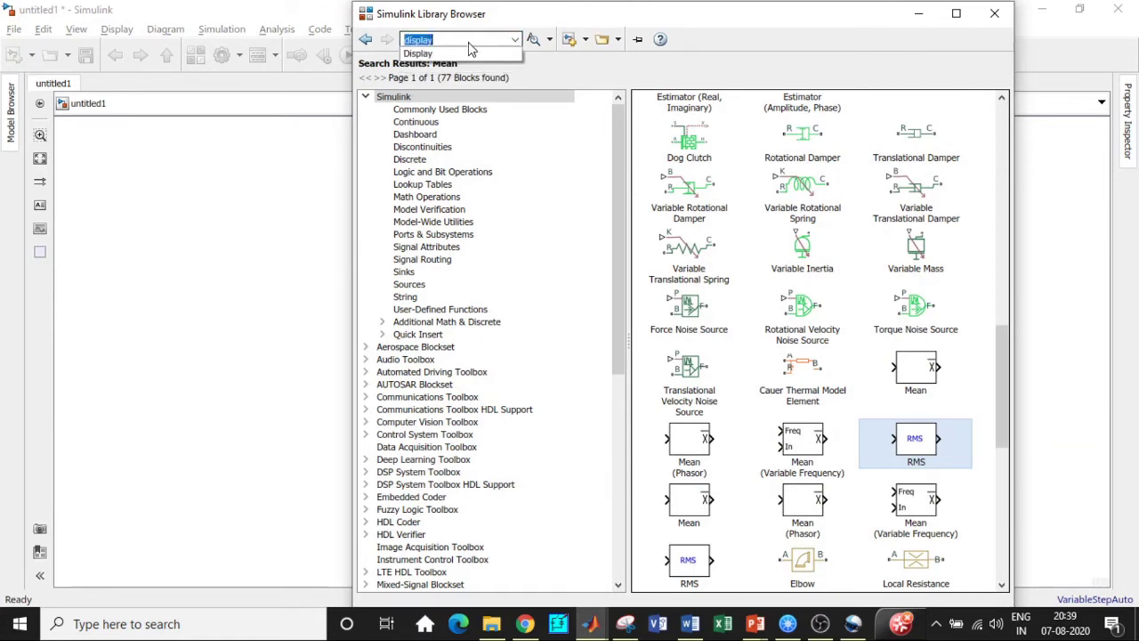
pyautogui.press('Return')
pyautogui.press('Return')
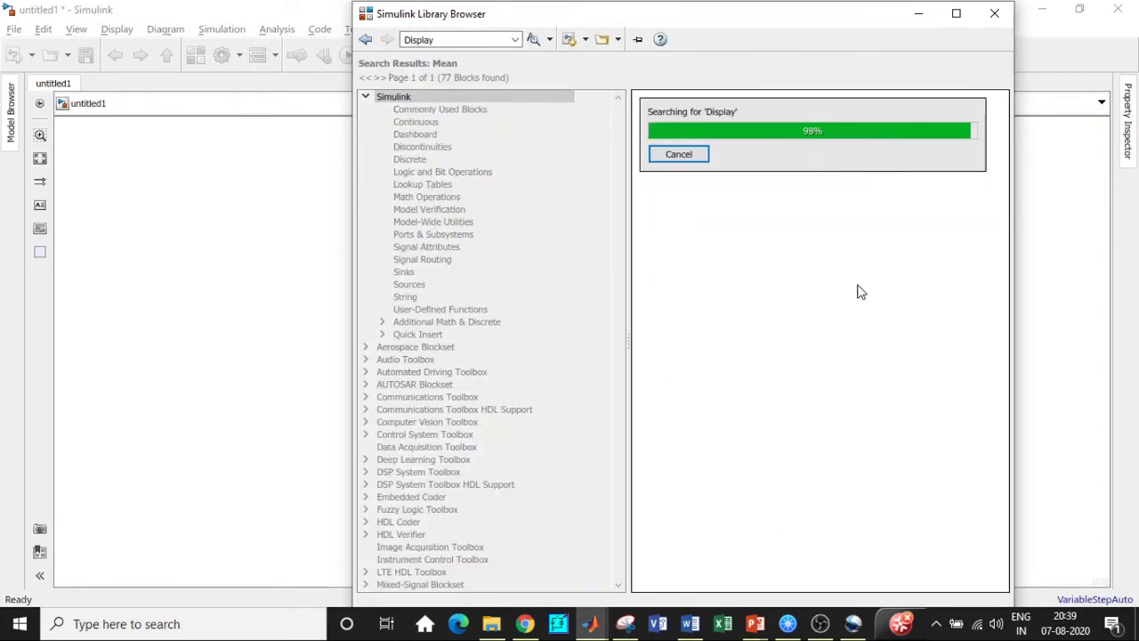
pyautogui.rightClick(885, 325)
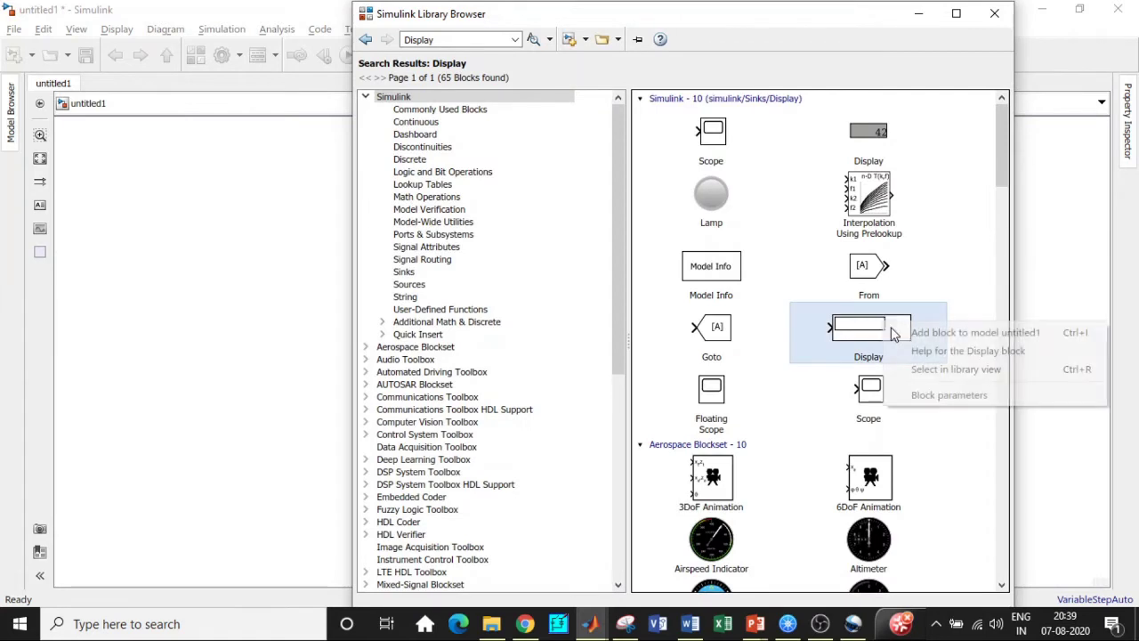
pyautogui.press('Escape')
pyautogui.click(723, 136)
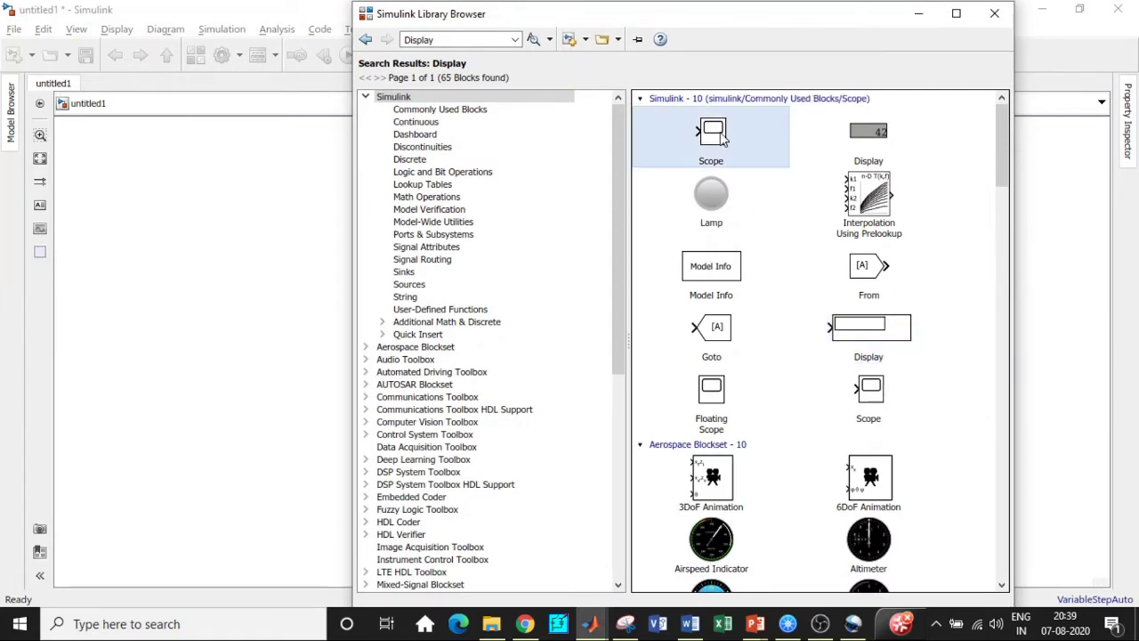
pyautogui.rightClick(722, 136)
pyautogui.press('Escape')
# - Search for 'ground' and add the electrical Ground block to the model
pyautogui.doubleClick(454, 39)
pyautogui.press('BackSpace')
pyautogui.write('ground')
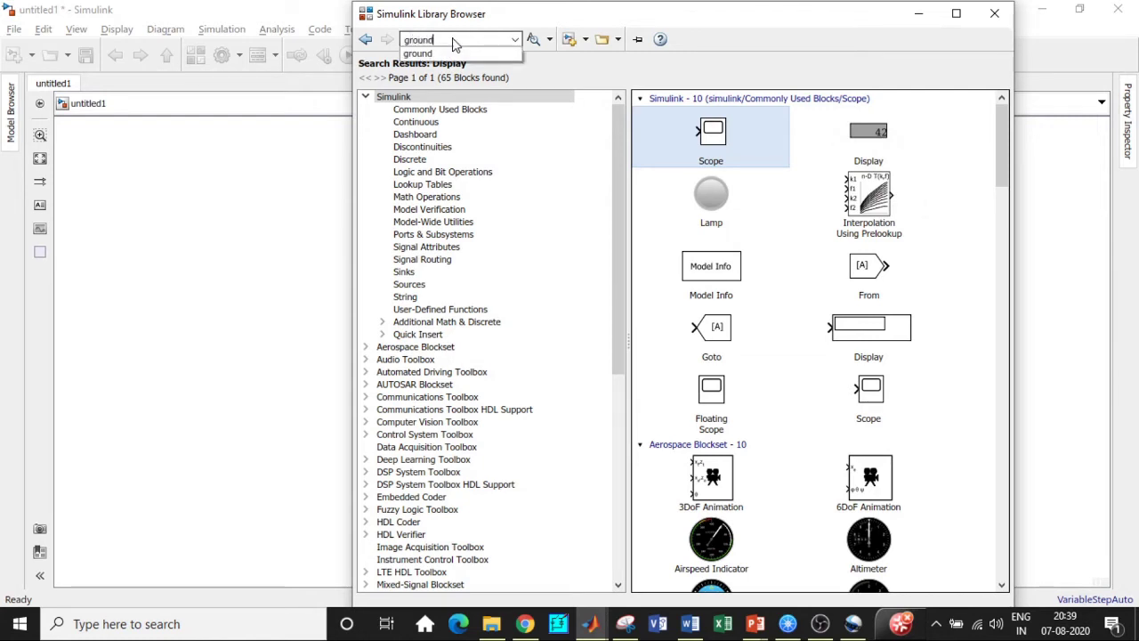
pyautogui.doubleClick(454, 43)
pyautogui.click(454, 40)
pyautogui.press('Return')
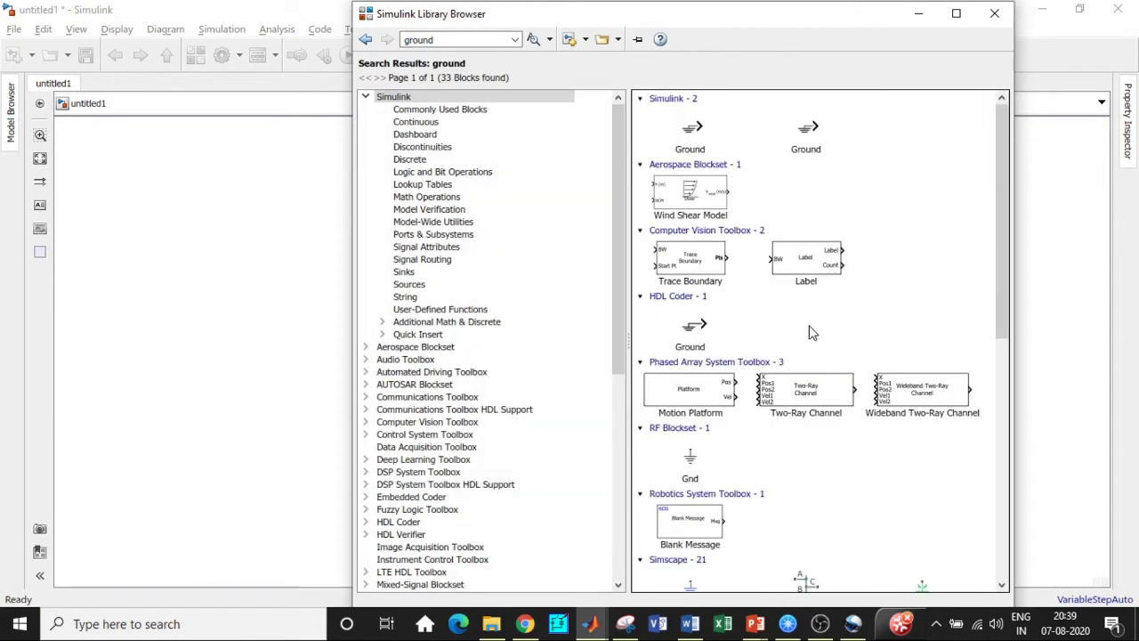
pyautogui.scroll(-10, 811, 332)
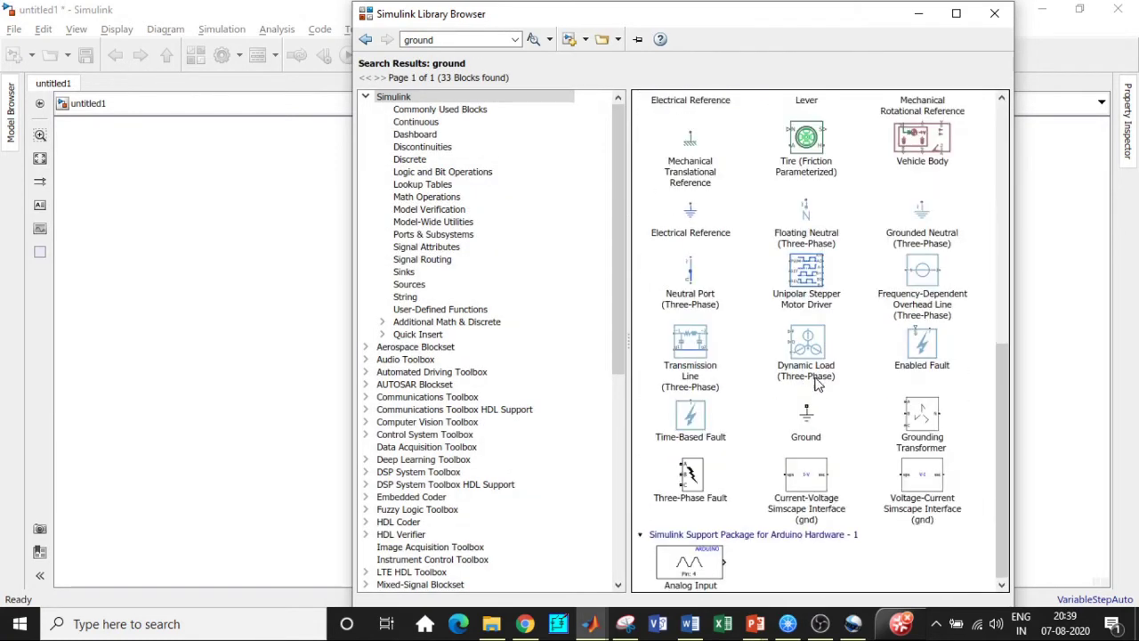
pyautogui.rightClick(811, 402)
pyautogui.click(831, 408)
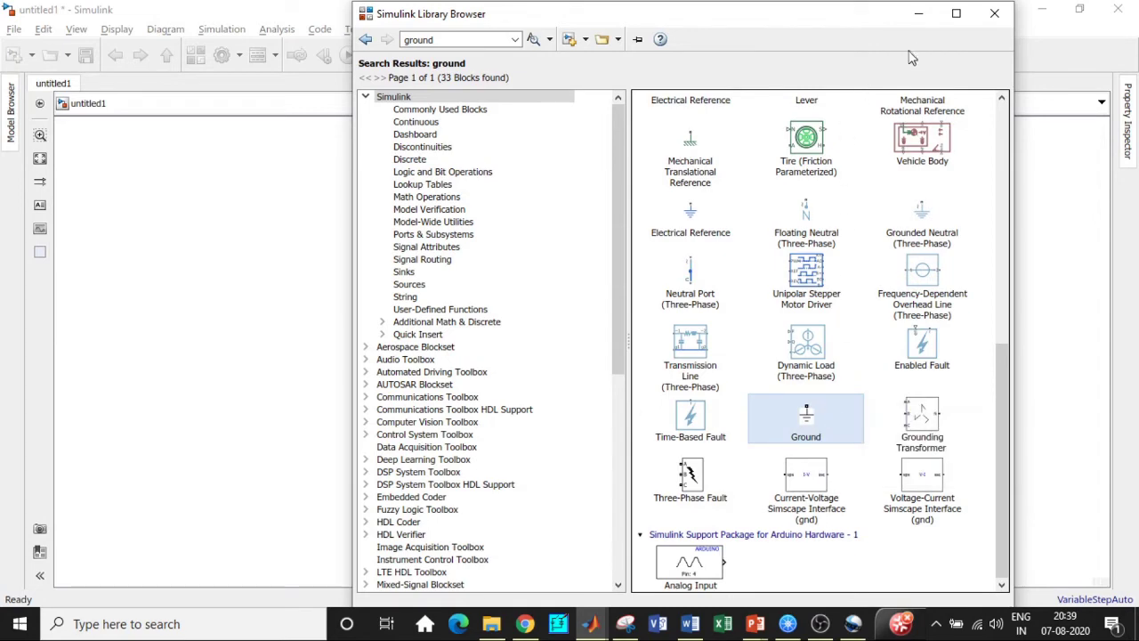
# - Spread the Scope, RMS and Mosfet blocks apart and review the Mosfet parameters
pyautogui.click(918, 14)
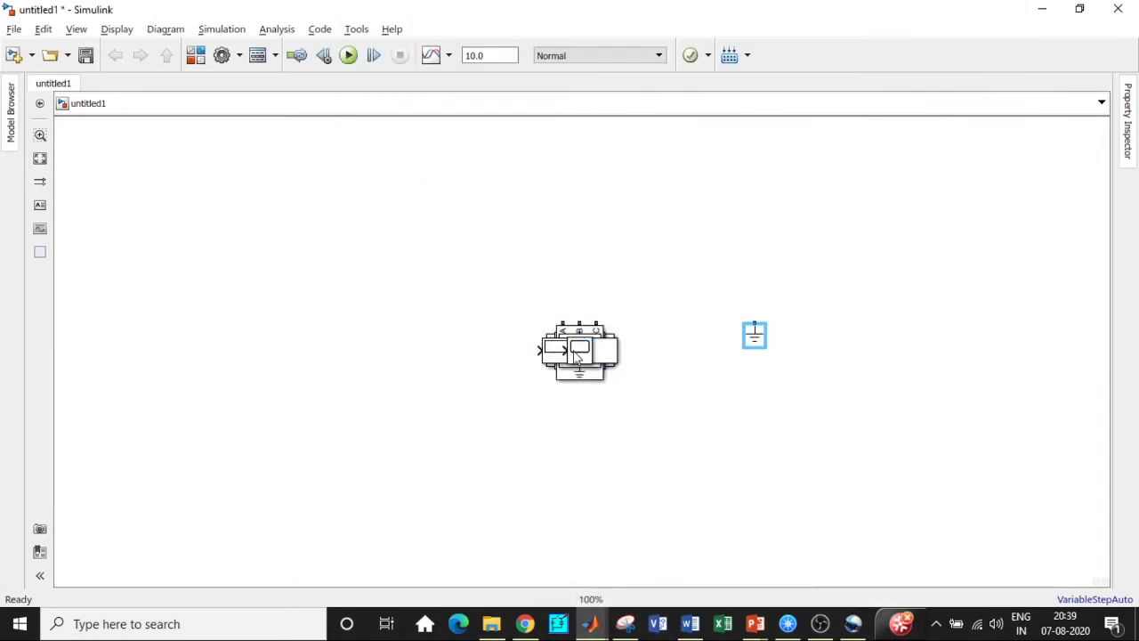
pyautogui.moveTo(577, 356); pyautogui.dragTo(795, 430)
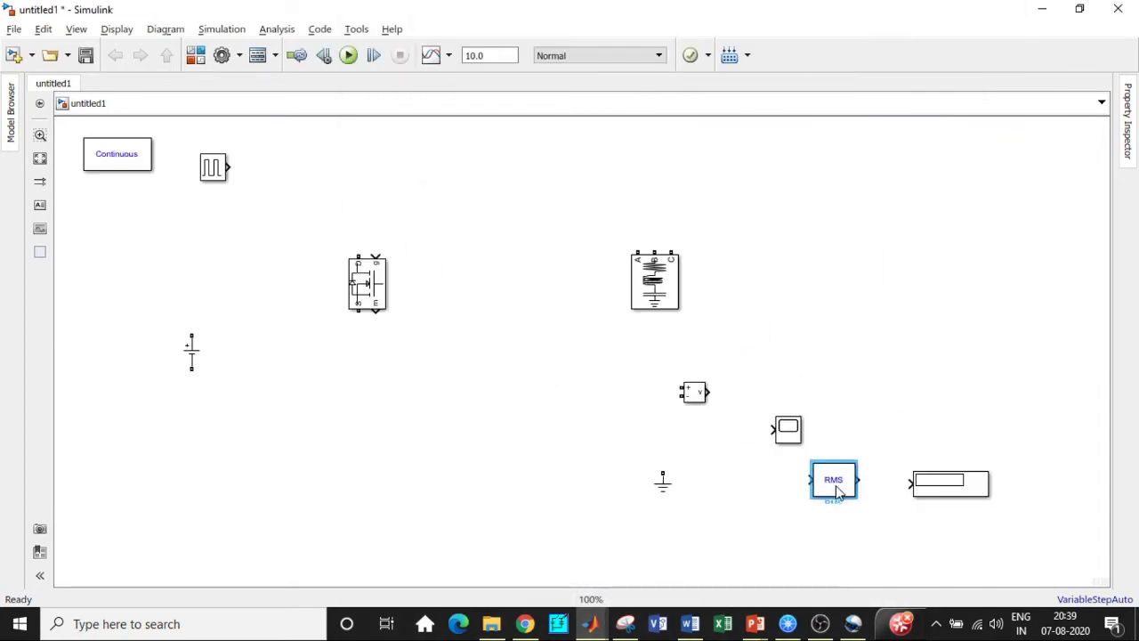
pyautogui.moveTo(837, 490); pyautogui.dragTo(777, 525)
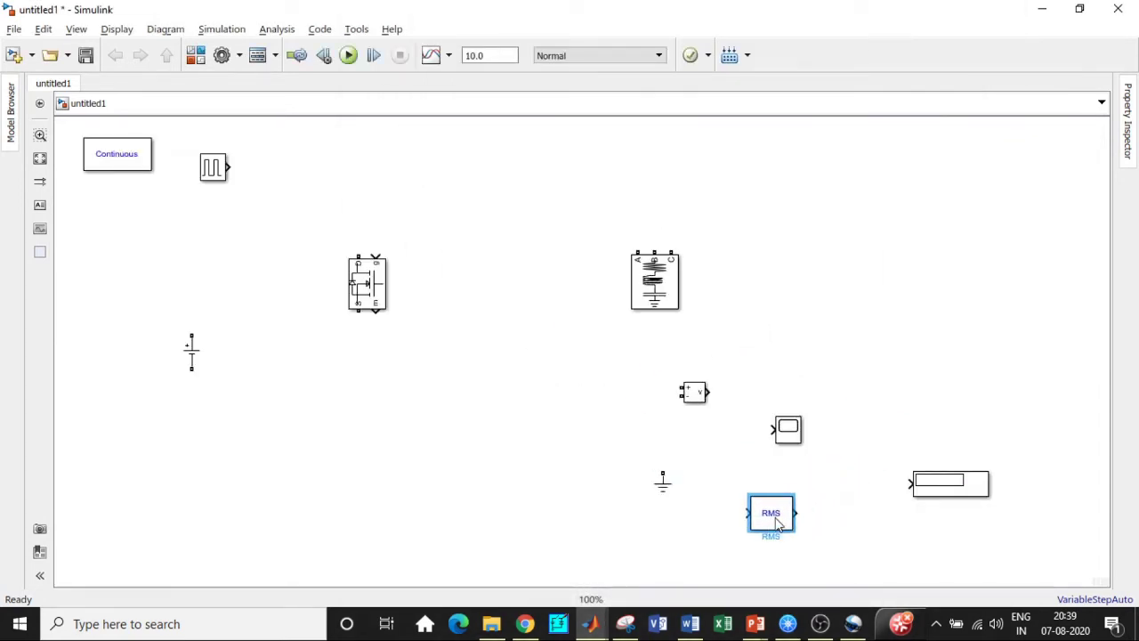
pyautogui.moveTo(371, 286); pyautogui.dragTo(336, 272)
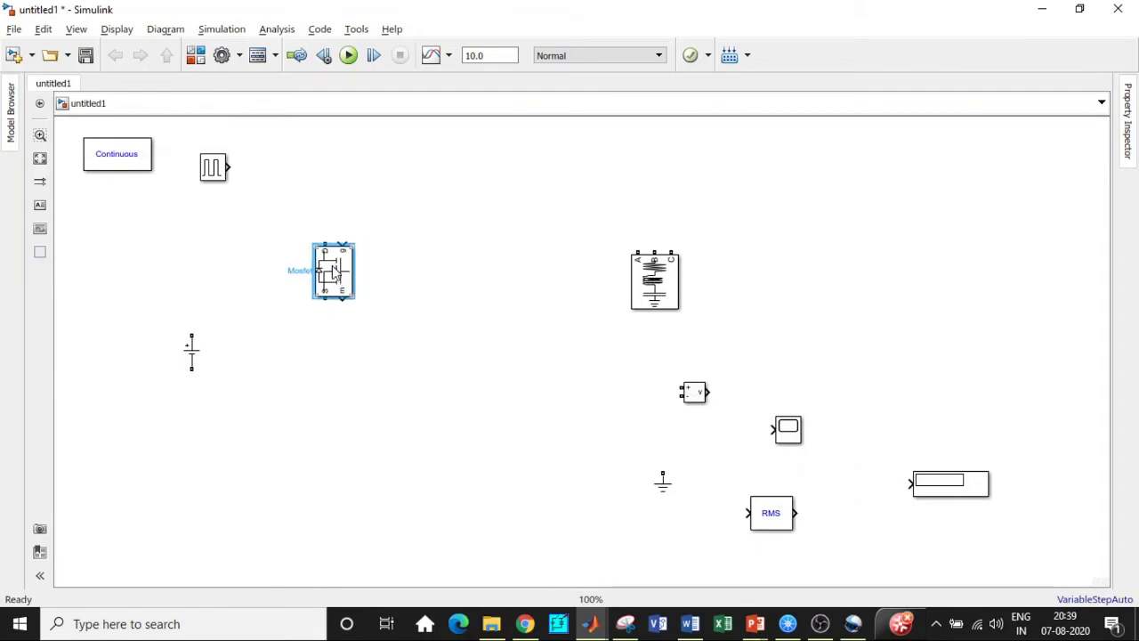
pyautogui.doubleClick(334, 272)
pyautogui.scroll(-3, 383, 400)
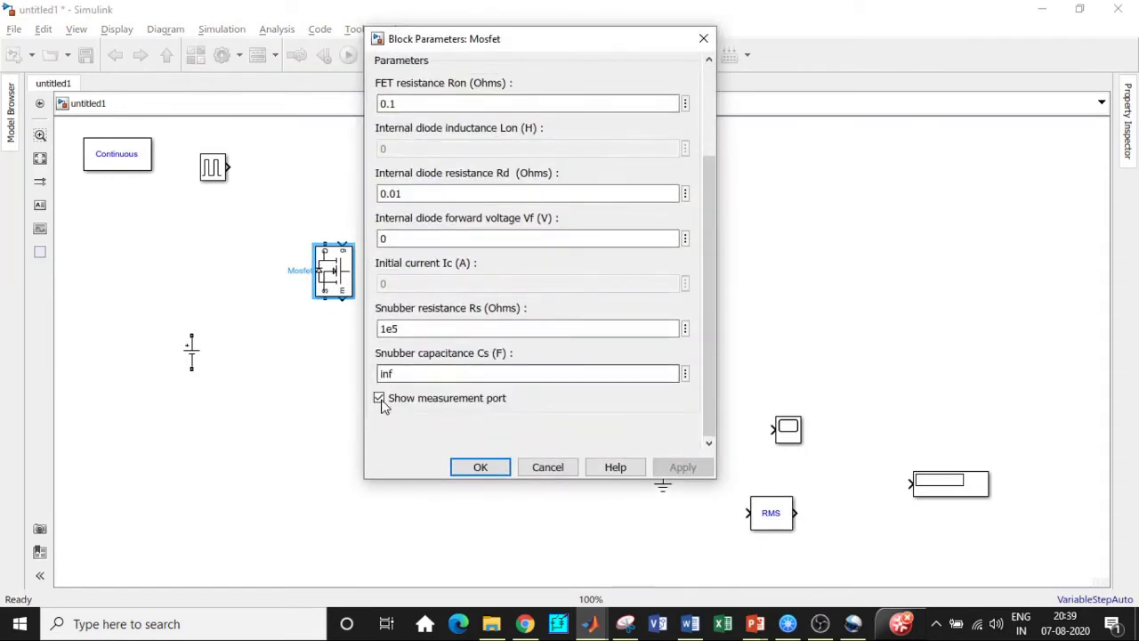
pyautogui.click(482, 467)
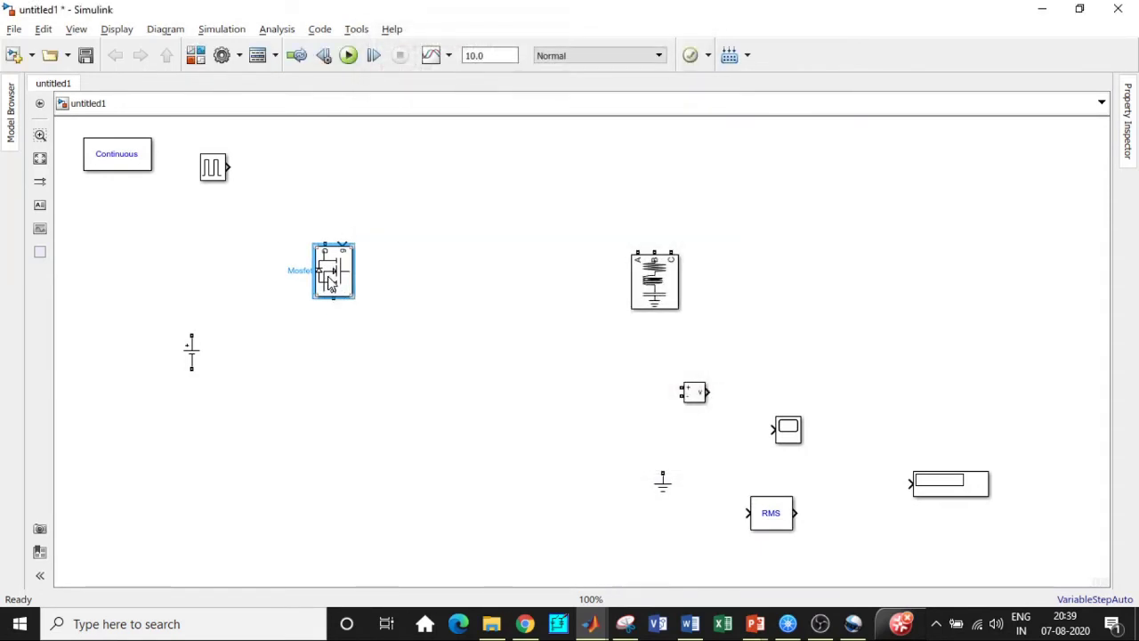
# - Copy the Mosfet below itself, then copy the pair rightward into three two-switch legs
pyautogui.moveTo(329, 281); pyautogui.dragTo(340, 395)
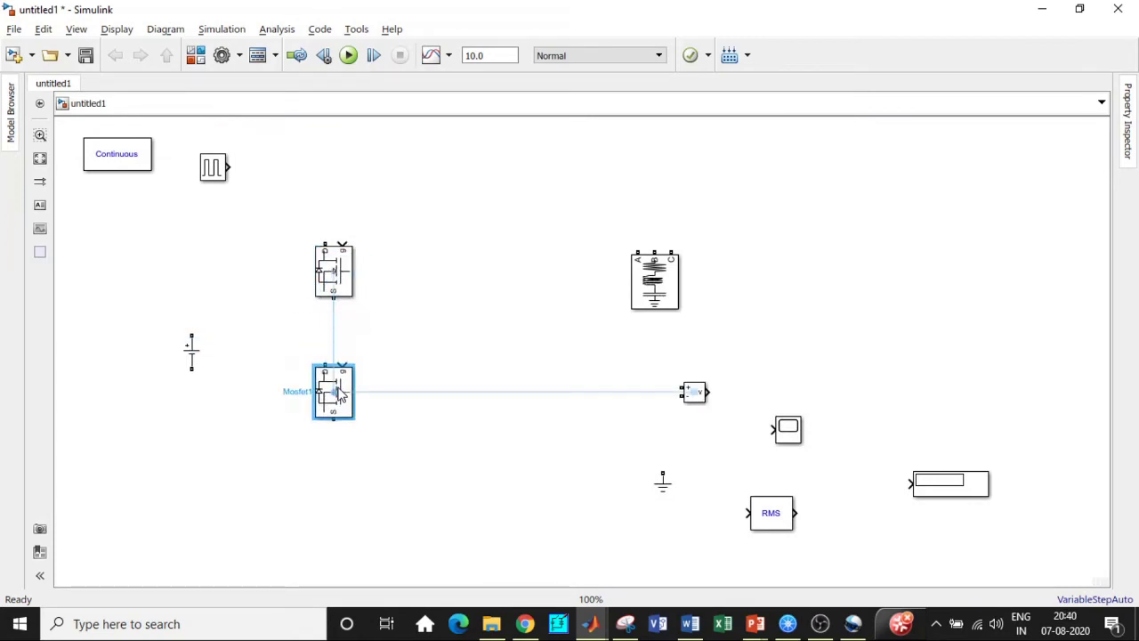
pyautogui.moveTo(401, 467); pyautogui.dragTo(294, 229)
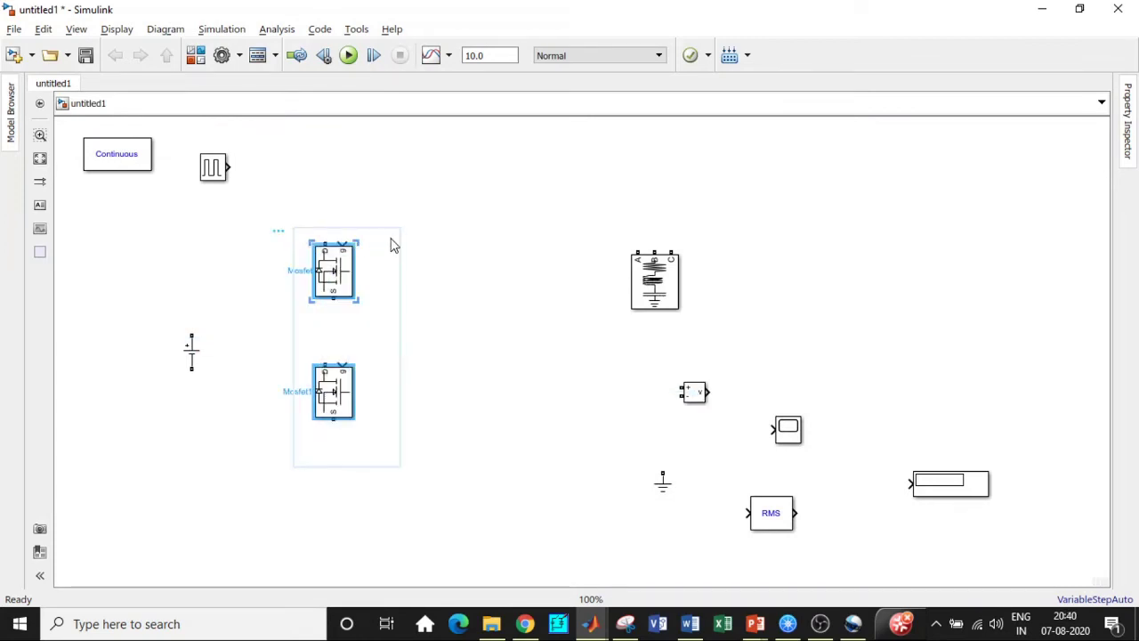
pyautogui.moveTo(345, 285); pyautogui.dragTo(540, 277)
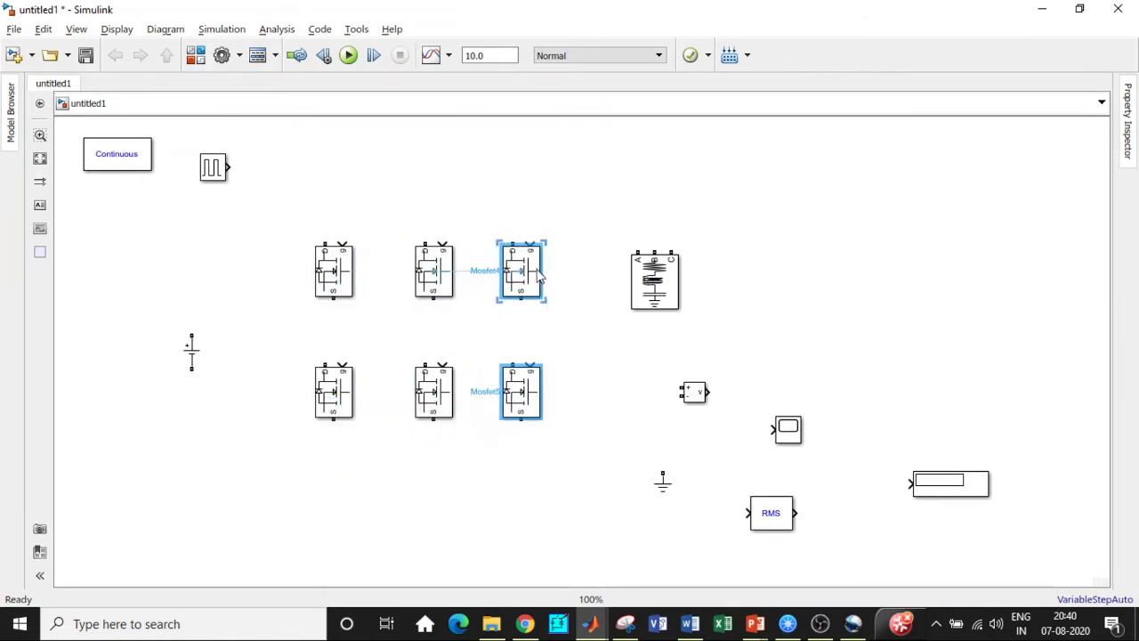
pyautogui.click(475, 329)
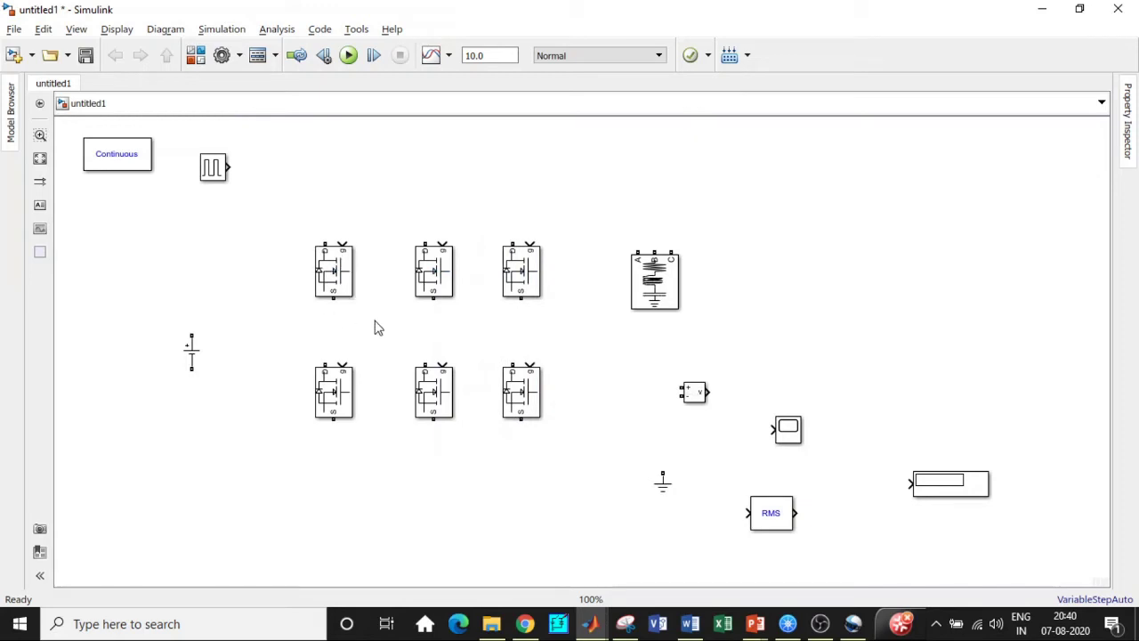
# - Wire each leg's upper and lower Mosfets and join them along shared top and bottom rails
pyautogui.moveTo(336, 302)
pyautogui.mouseDown()
pyautogui.moveTo(326, 307)
pyautogui.moveTo(324, 365)
pyautogui.mouseUp()
pyautogui.moveTo(433, 298); pyautogui.dragTo(426, 364)
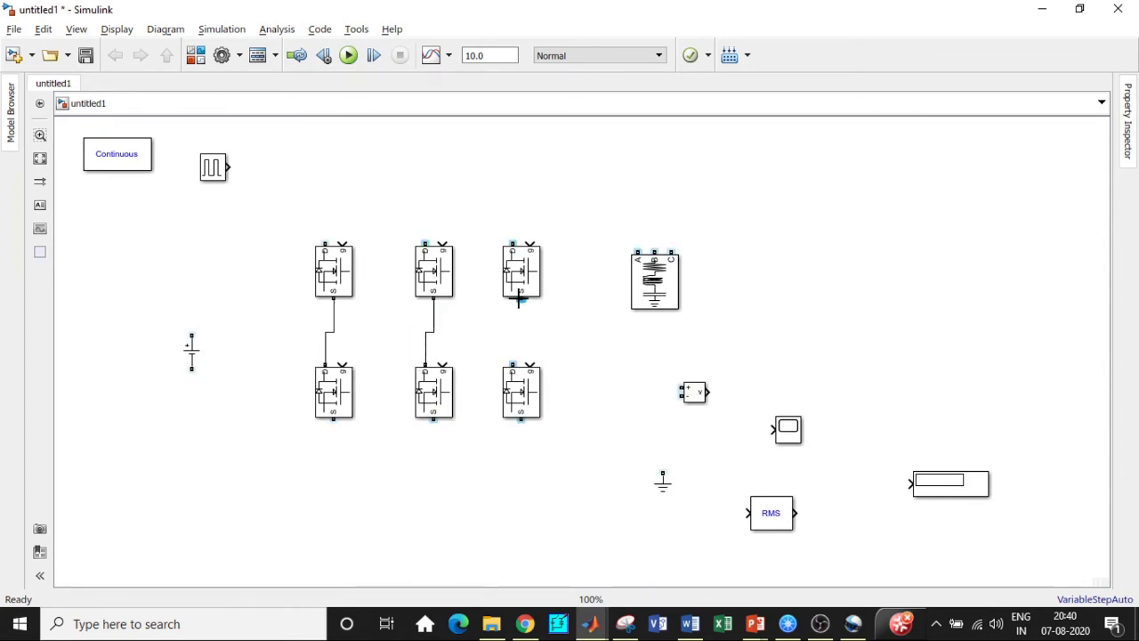
pyautogui.moveTo(521, 299); pyautogui.dragTo(513, 356)
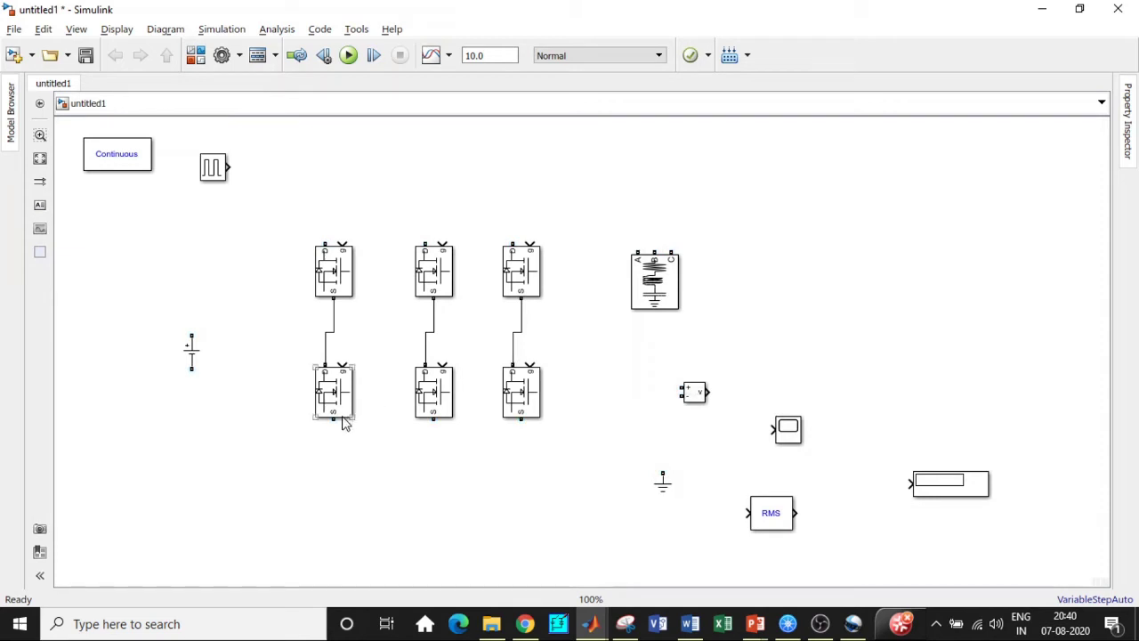
pyautogui.moveTo(334, 420); pyautogui.dragTo(434, 424)
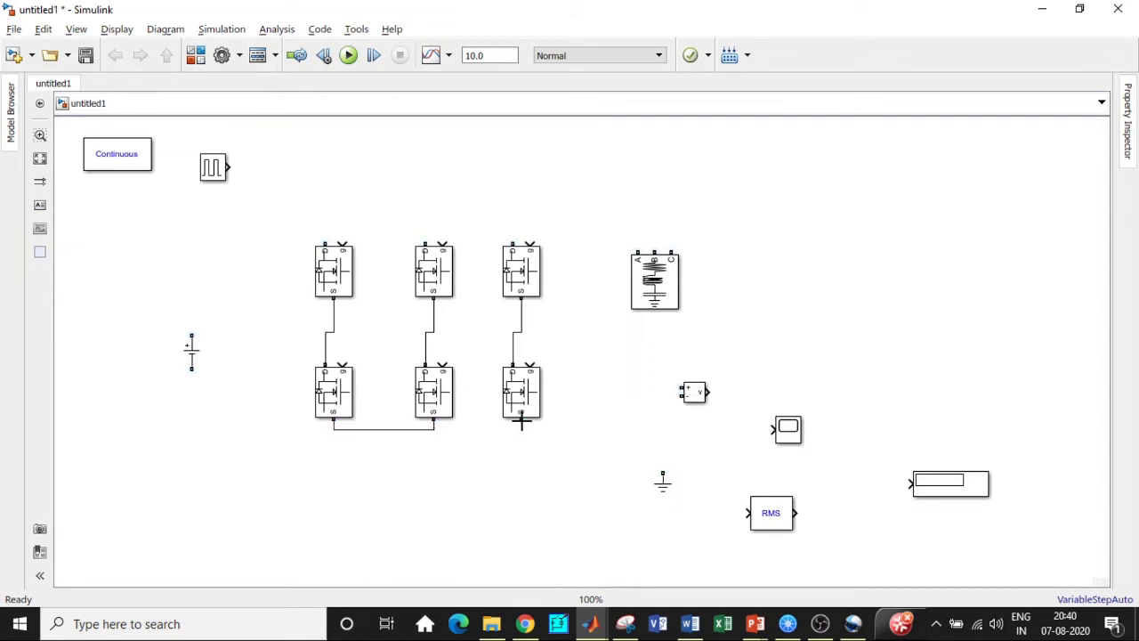
pyautogui.moveTo(523, 422); pyautogui.dragTo(434, 429)
pyautogui.moveTo(325, 242); pyautogui.dragTo(425, 241)
pyautogui.moveTo(512, 240); pyautogui.dragTo(425, 234)
# - Connect the DC source across the top and bottom rails and move the Pulse Generator above
pyautogui.moveTo(190, 329); pyautogui.dragTo(325, 235)
pyautogui.moveTo(192, 370)
pyautogui.mouseDown()
pyautogui.moveTo(222, 409)
pyautogui.moveTo(333, 429)
pyautogui.mouseUp()
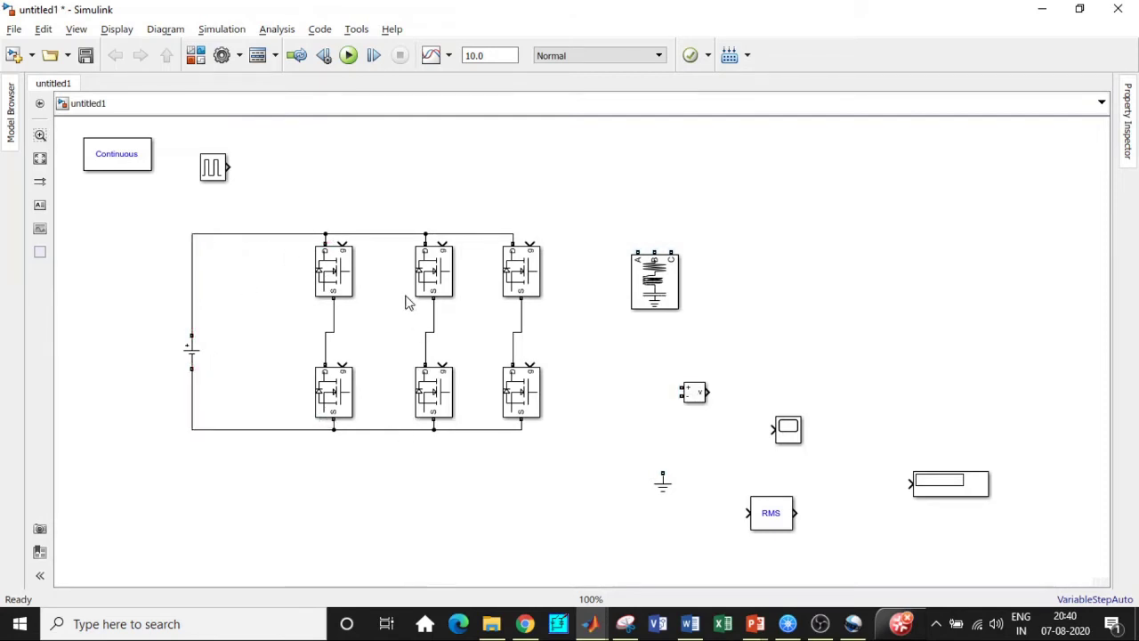
pyautogui.moveTo(211, 176); pyautogui.dragTo(278, 177)
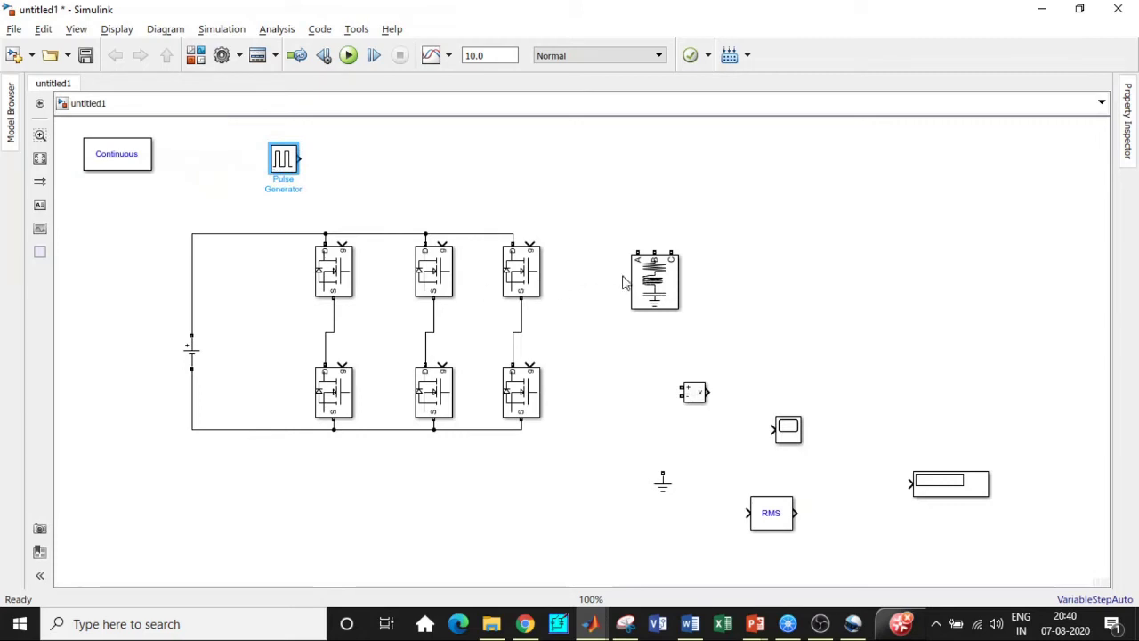
# - Move the Three-Phase Series RLC Load beside the legs and wire phases A, B, C to the leg midpoints
pyautogui.moveTo(640, 269)
pyautogui.mouseDown()
pyautogui.moveTo(635, 339)
pyautogui.moveTo(356, 305)
pyautogui.moveTo(335, 313)
pyautogui.mouseUp()
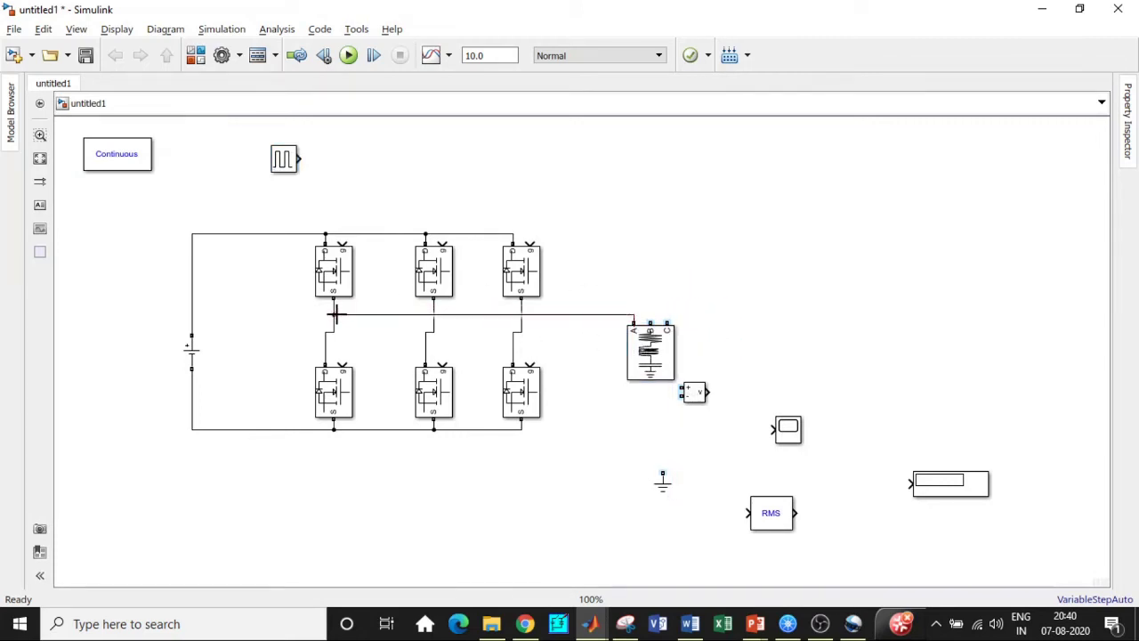
pyautogui.moveTo(644, 323); pyautogui.dragTo(434, 331)
pyautogui.moveTo(667, 318); pyautogui.dragTo(521, 325)
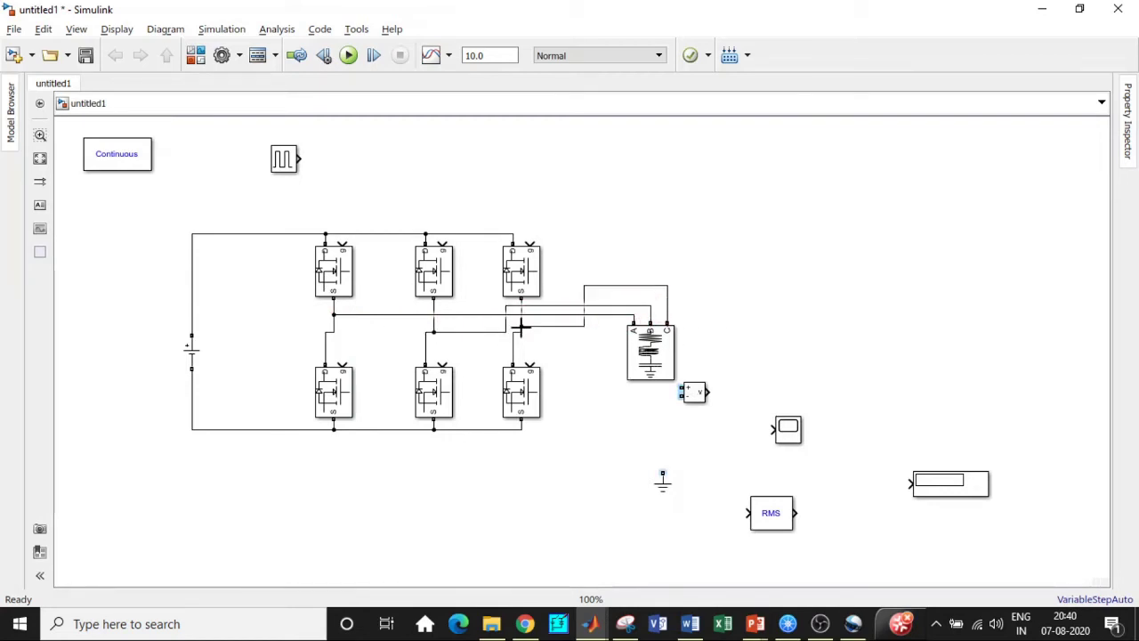
# - Set the Pulse Generator's pulse width to 33.33% and its period to 0.02 s
pyautogui.doubleClick(285, 158)
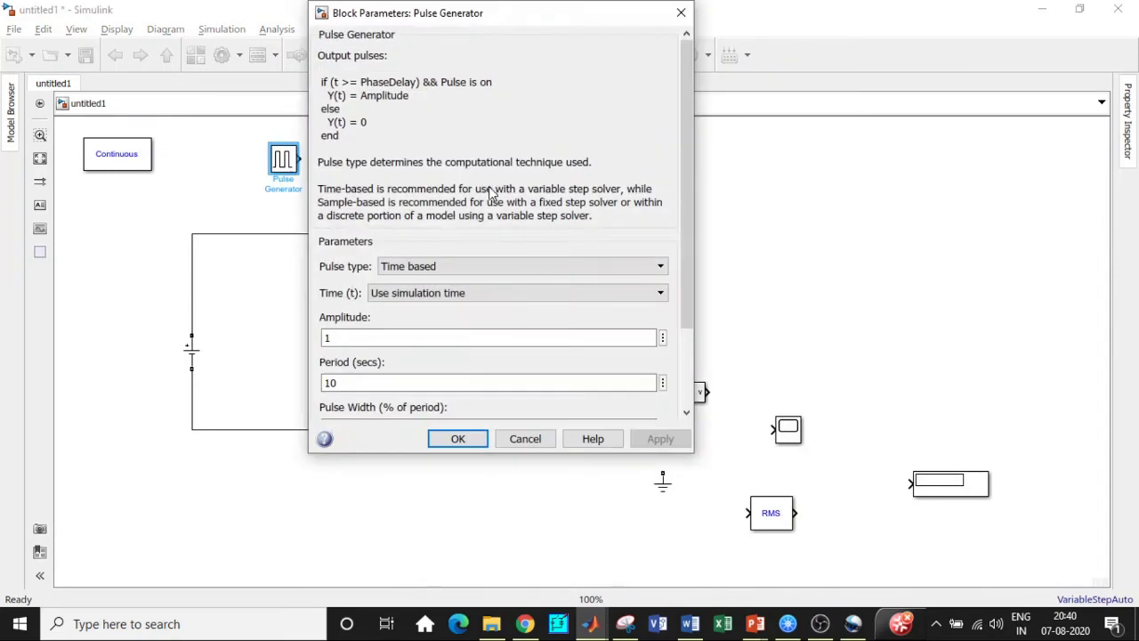
pyautogui.scroll(-2, 462, 162)
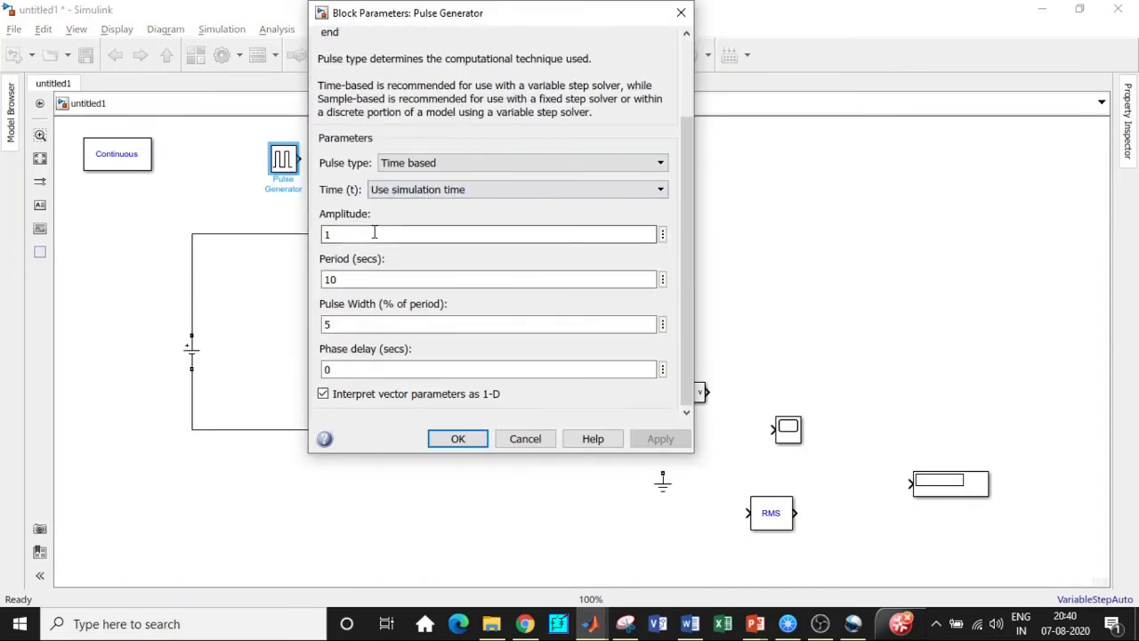
pyautogui.doubleClick(359, 324)
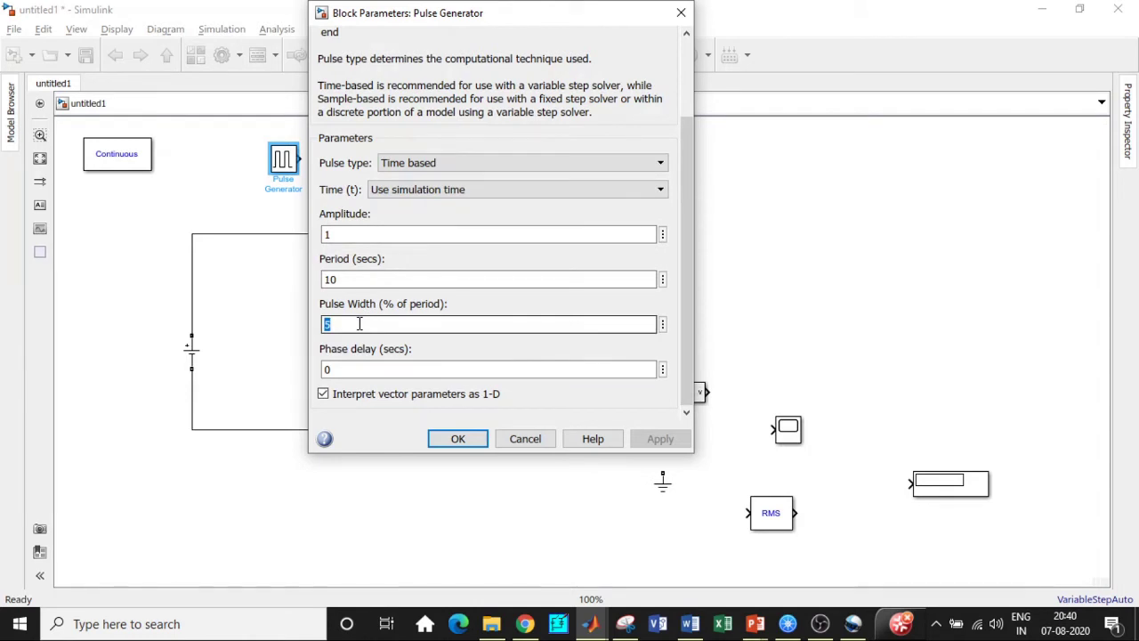
pyautogui.write('33.33')
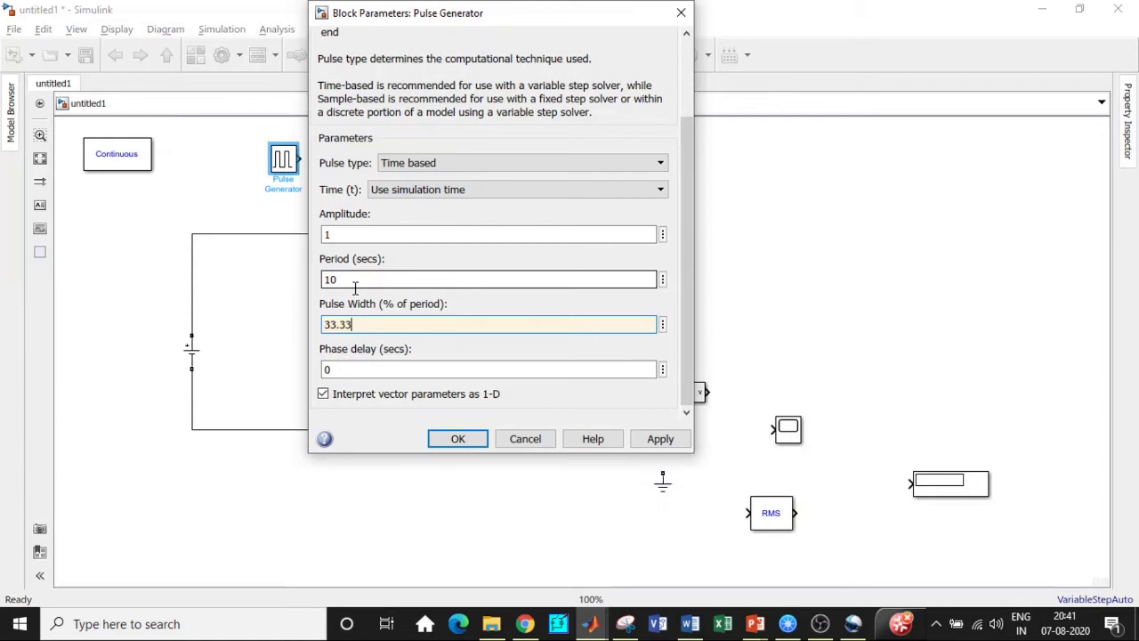
pyautogui.doubleClick(357, 365)
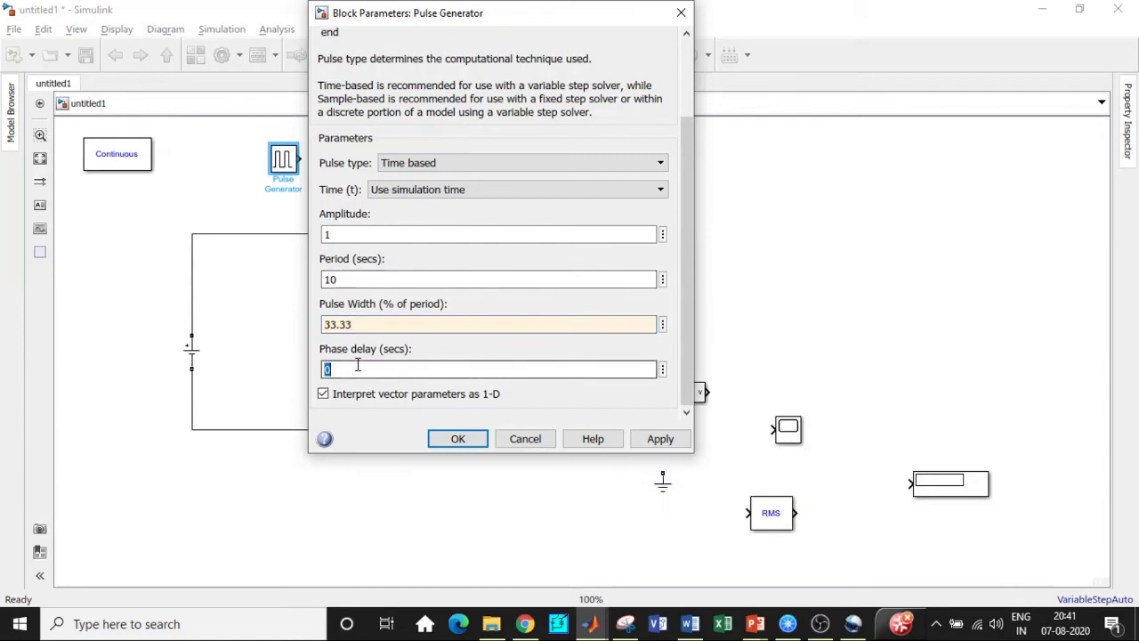
pyautogui.doubleClick(352, 277)
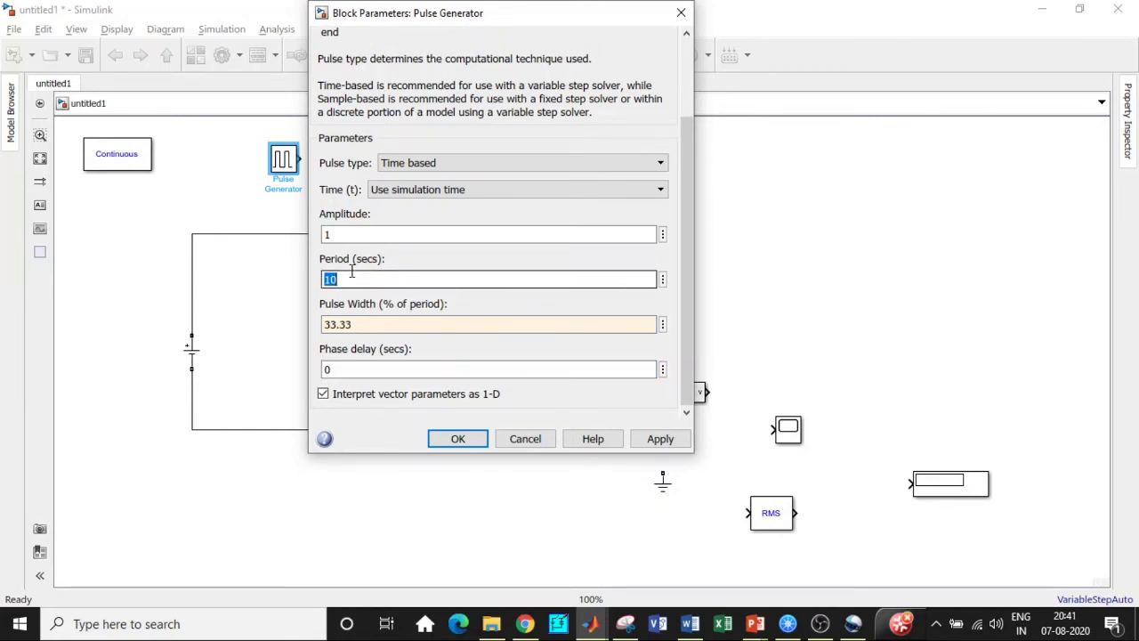
pyautogui.write('0.02')
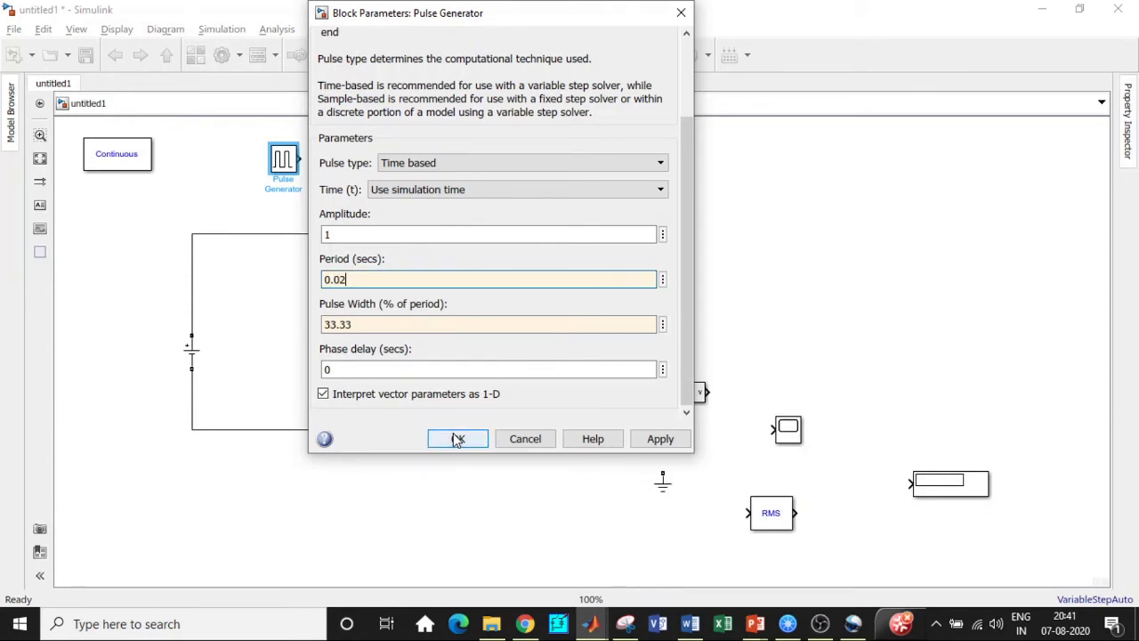
pyautogui.click(457, 437)
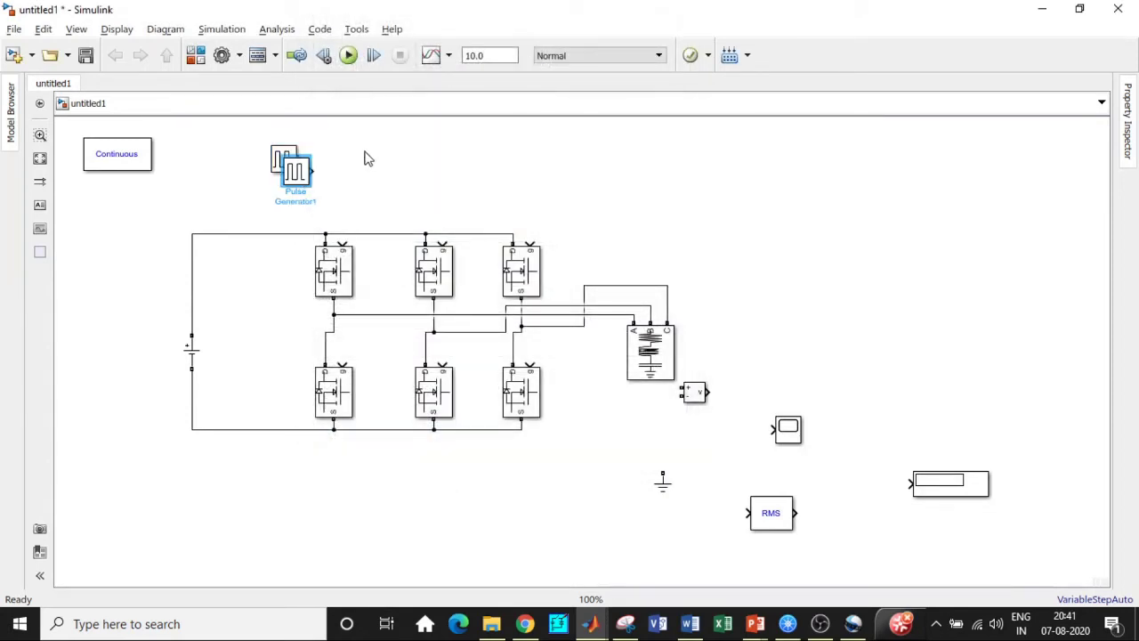
# - Place six Pulse Generators beside the switches, delete the stray copy, and wire the first to its gate
pyautogui.moveTo(298, 169); pyautogui.dragTo(489, 169)
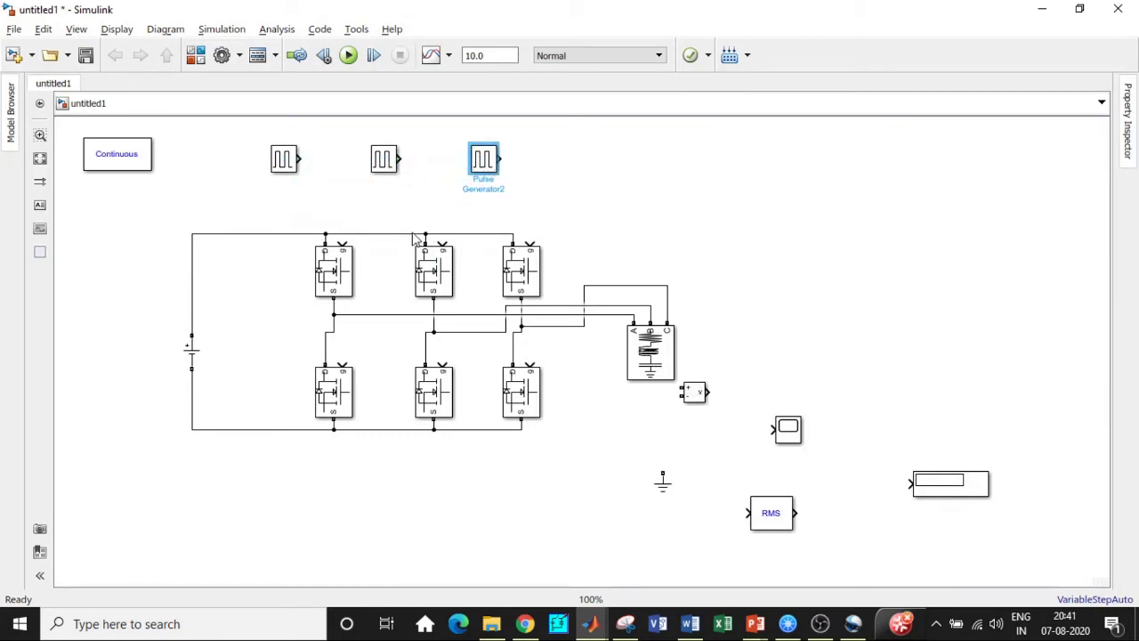
pyautogui.hotkey('ctrl', 'v')
pyautogui.moveTo(323, 214); pyautogui.dragTo(256, 330)
pyautogui.hotkey('ctrl', 'v')
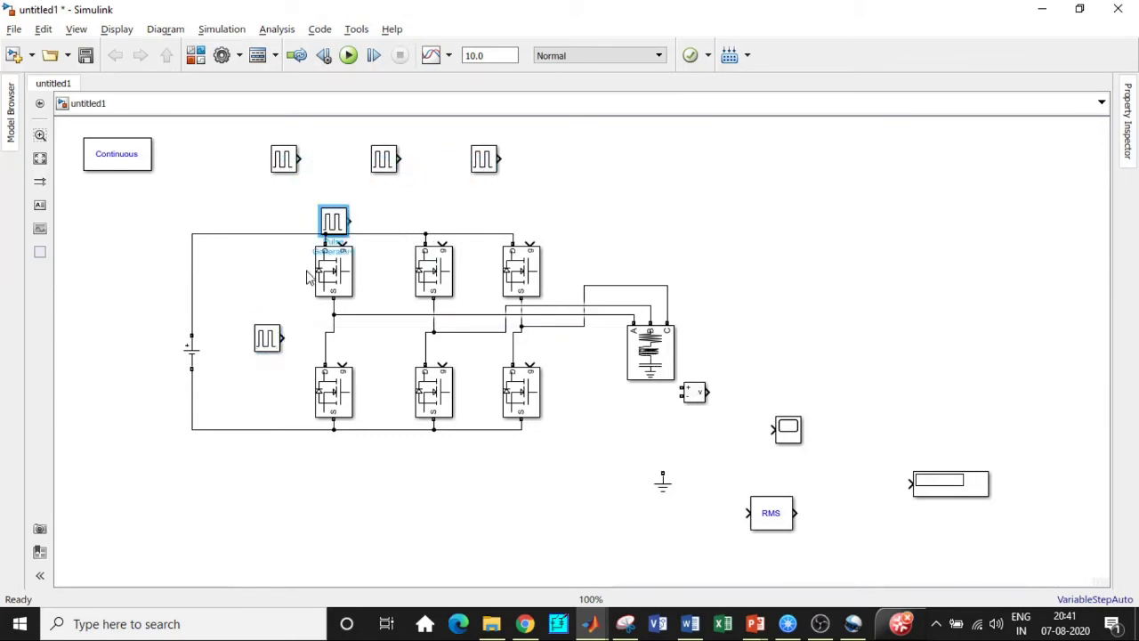
pyautogui.moveTo(333, 226); pyautogui.dragTo(382, 353)
pyautogui.hotkey('ctrl', 'v')
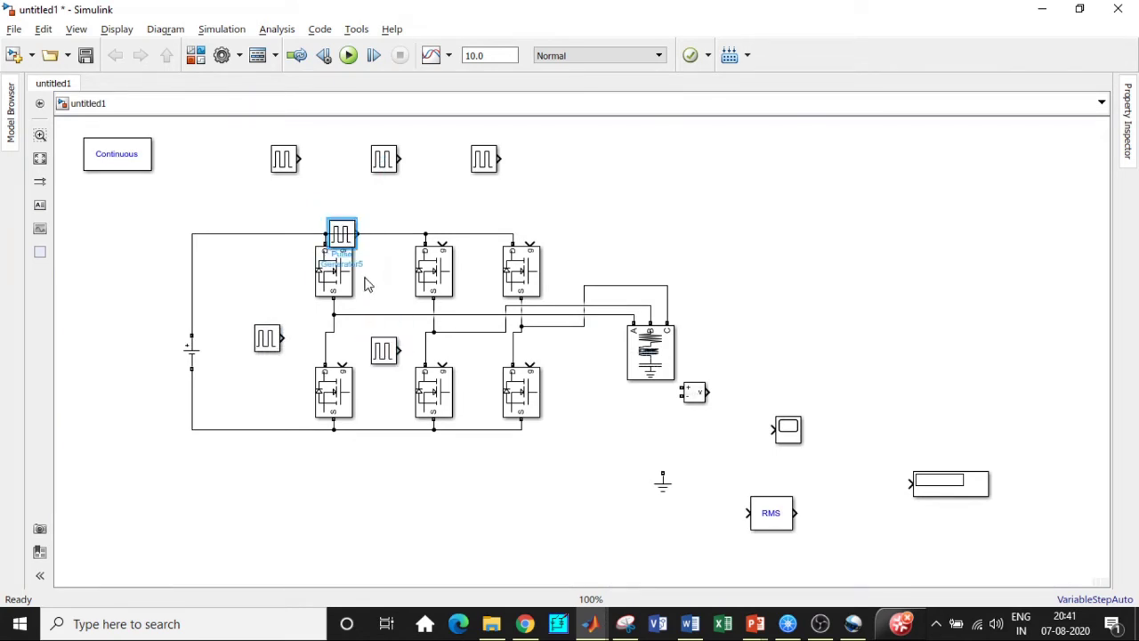
pyautogui.moveTo(342, 238); pyautogui.dragTo(438, 345)
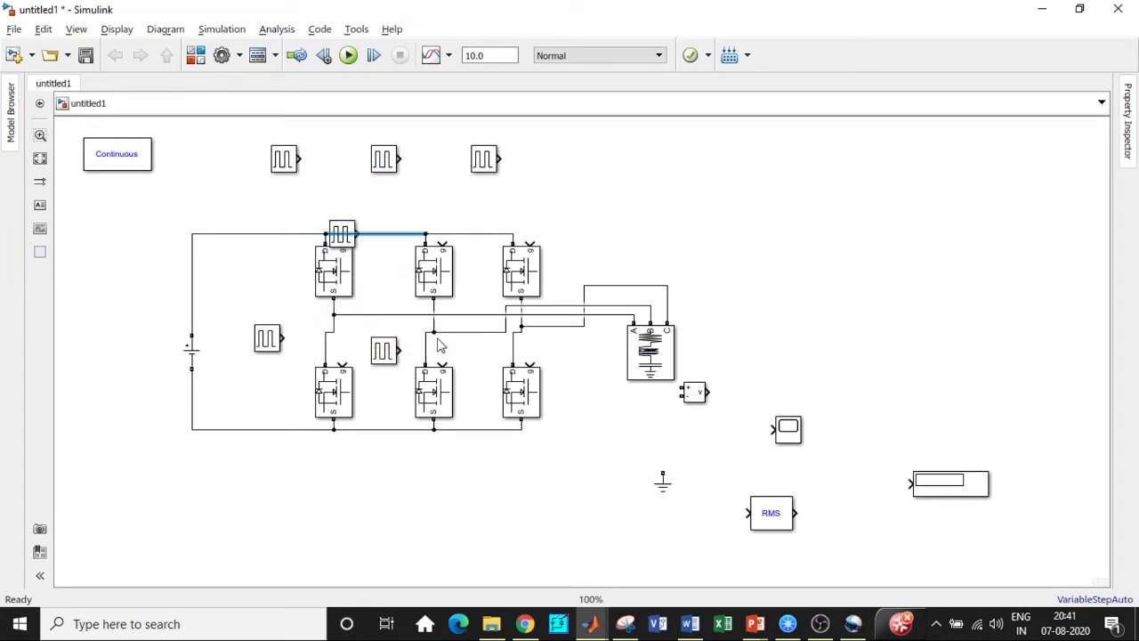
pyautogui.moveTo(360, 245); pyautogui.dragTo(474, 353)
pyautogui.click(346, 233)
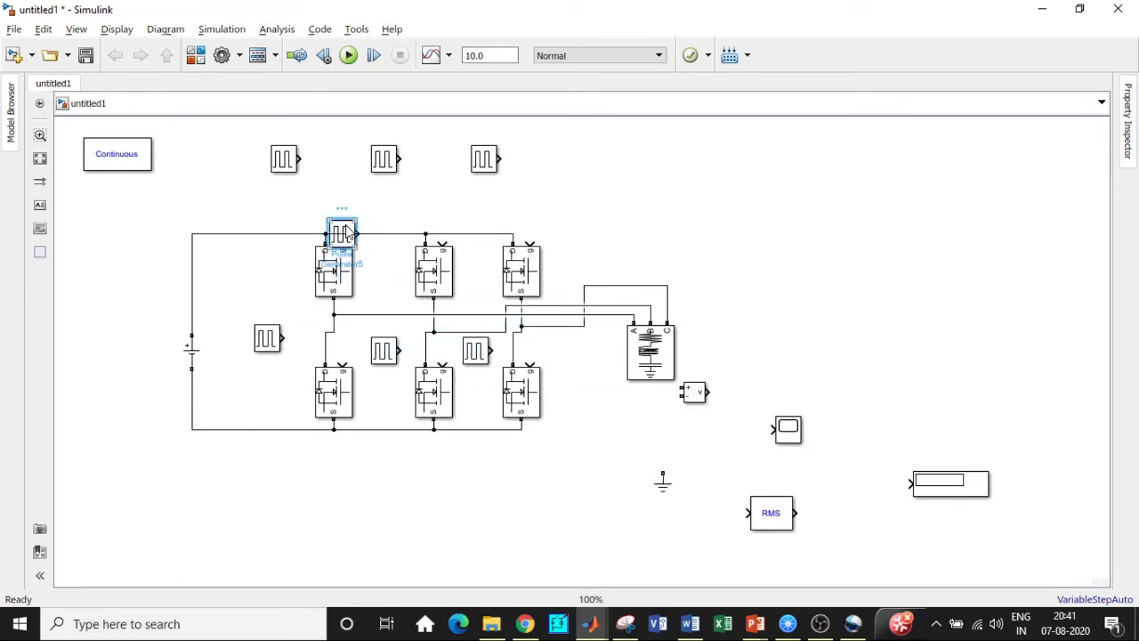
pyautogui.press('Delete')
pyautogui.moveTo(303, 160); pyautogui.dragTo(343, 240)
# - Give Pulse Generator1, the middle top source, a 6.66e-3 s phase delay
pyautogui.doubleClick(385, 160)
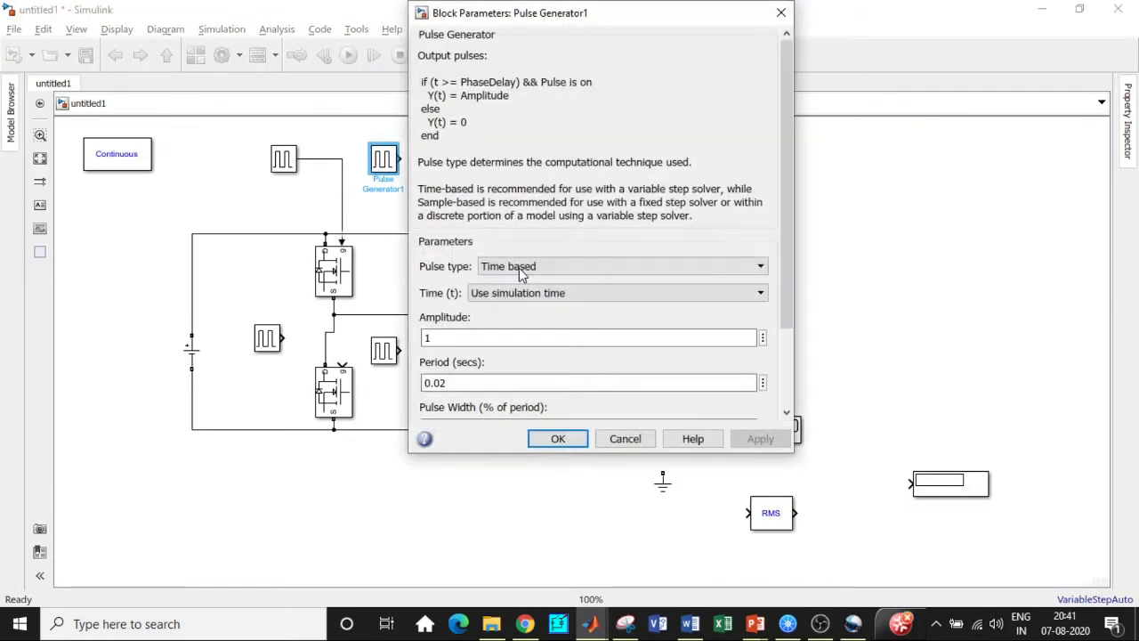
pyautogui.scroll(-1, 534, 266)
pyautogui.scroll(1, 547, 265)
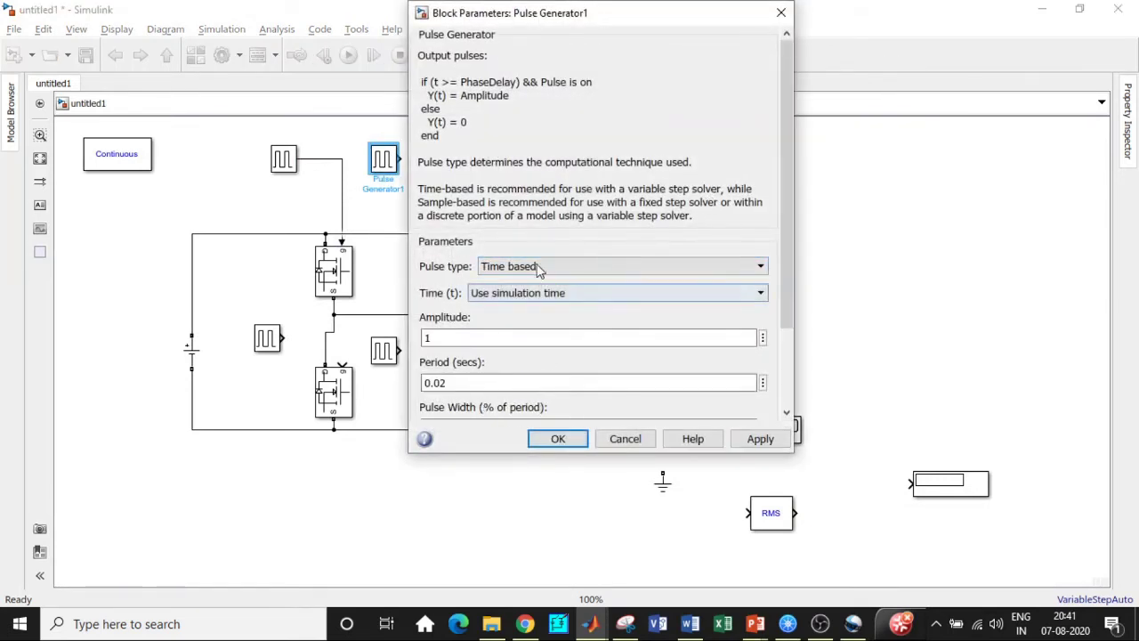
pyautogui.moveTo(783, 191); pyautogui.dragTo(633, 320)
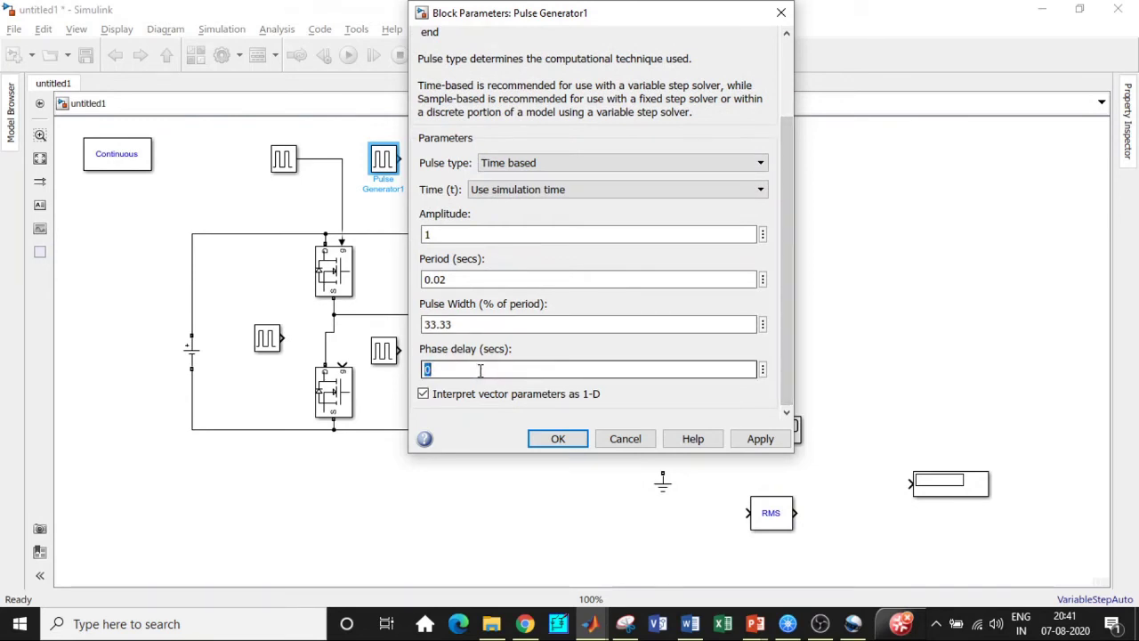
pyautogui.write('6.66')
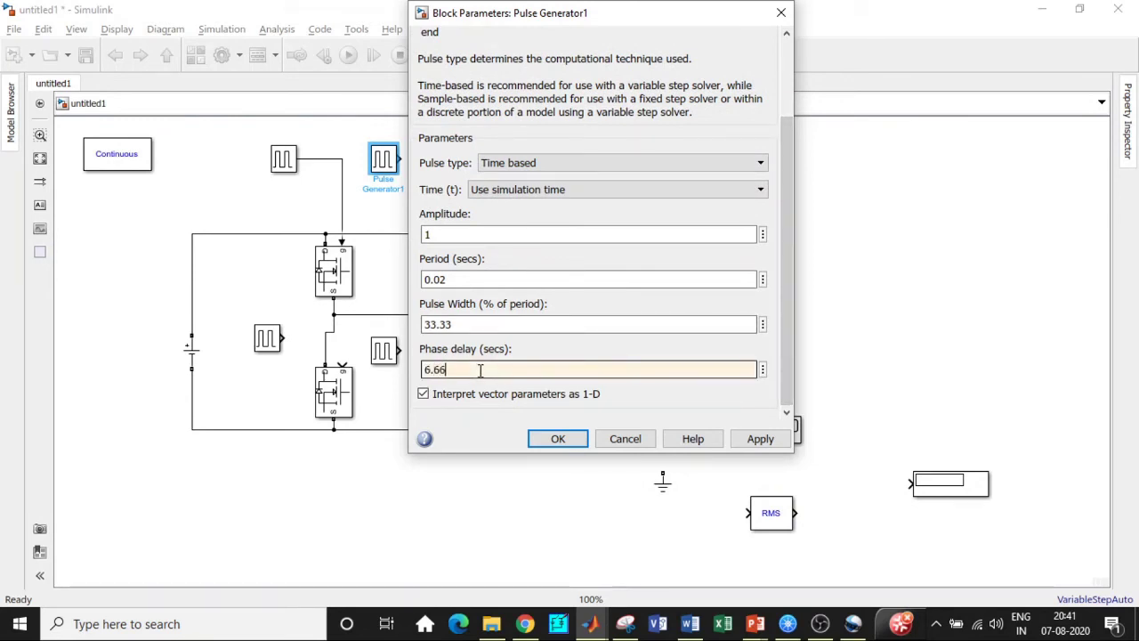
pyautogui.write('e-3')
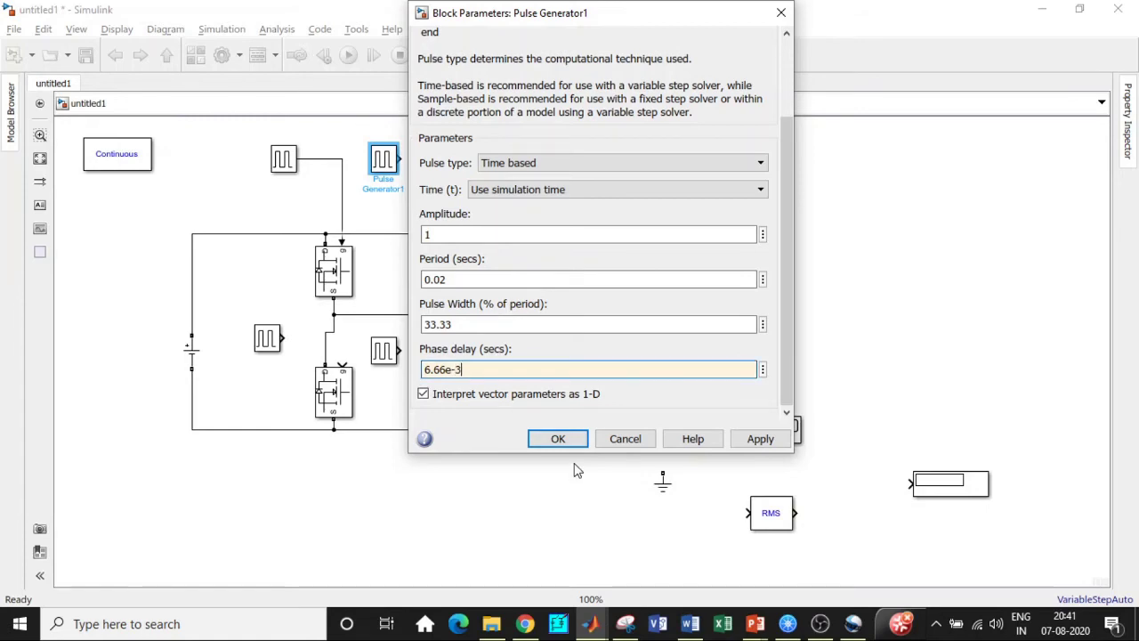
pyautogui.click(558, 439)
# - Set Pulse Generator2's phase delay to 0.01 s
pyautogui.doubleClick(483, 159)
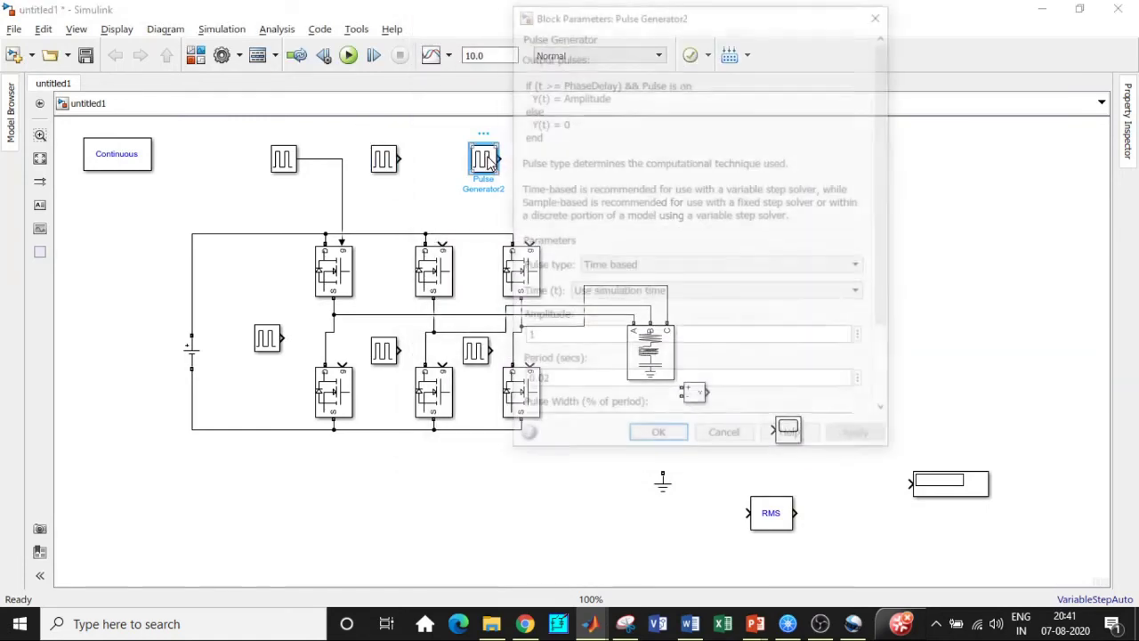
pyautogui.scroll(-2, 887, 204)
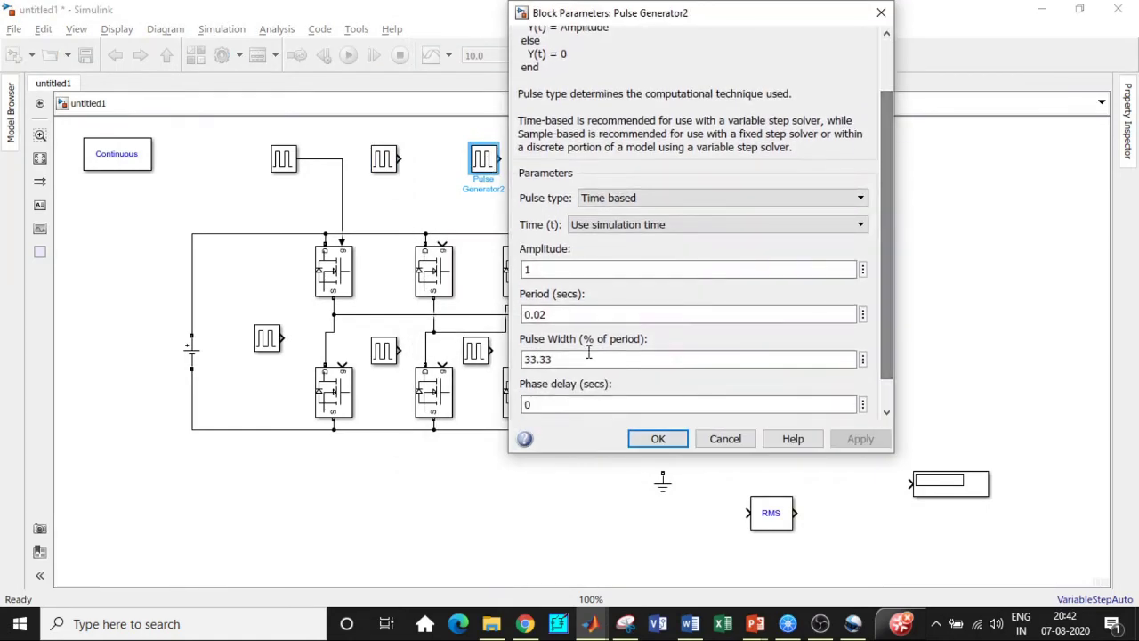
pyautogui.click(544, 402)
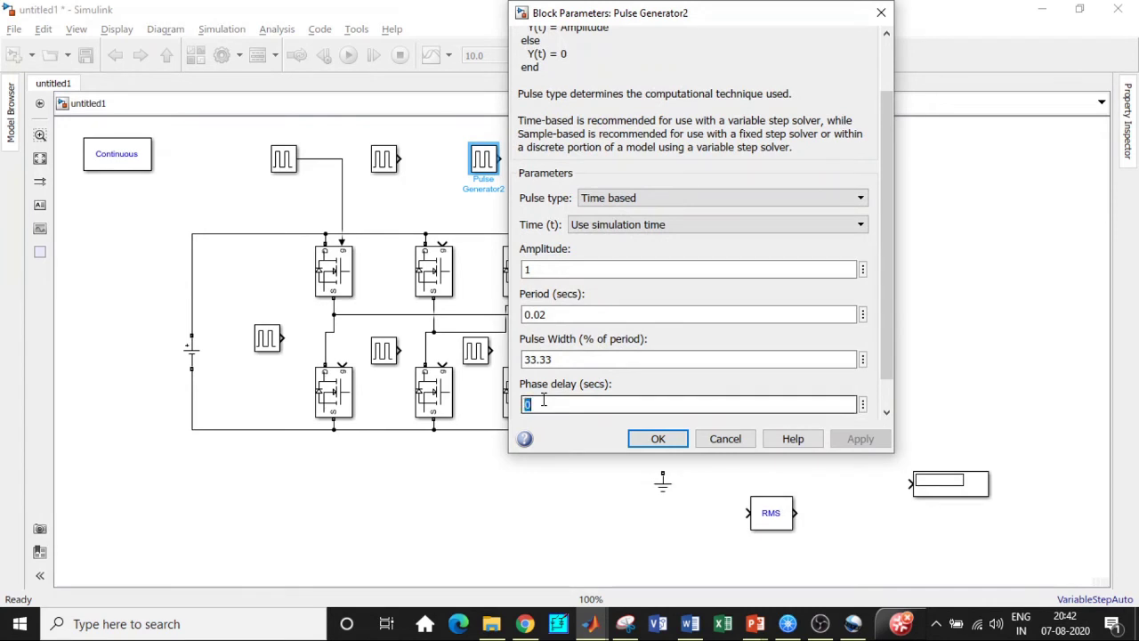
pyautogui.write('0')
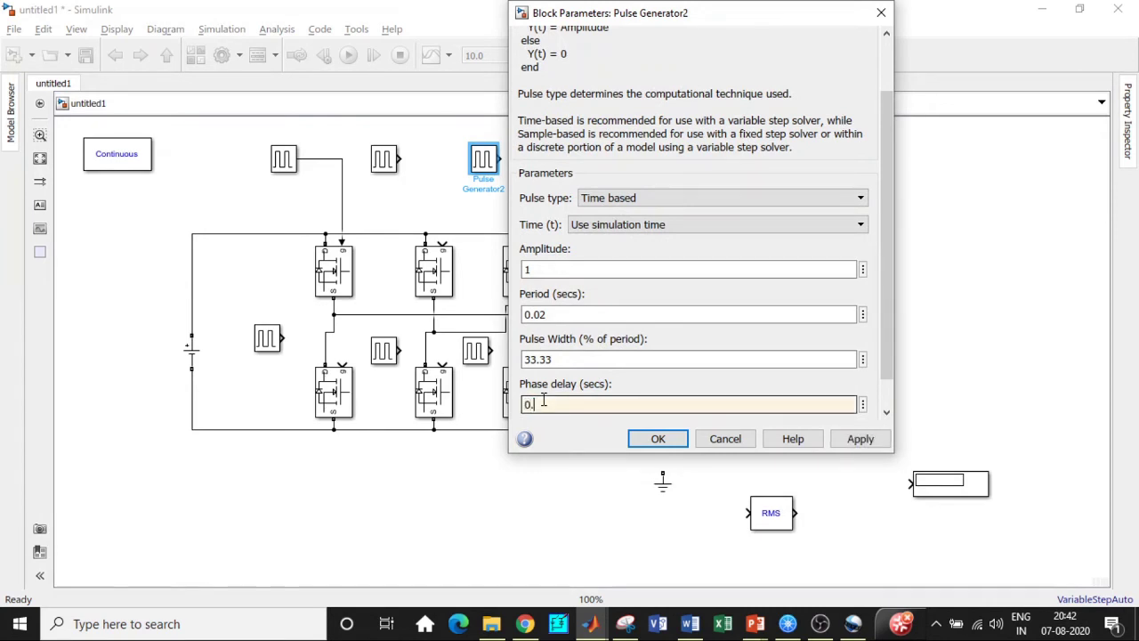
pyautogui.write('.01332')
pyautogui.click(678, 443)
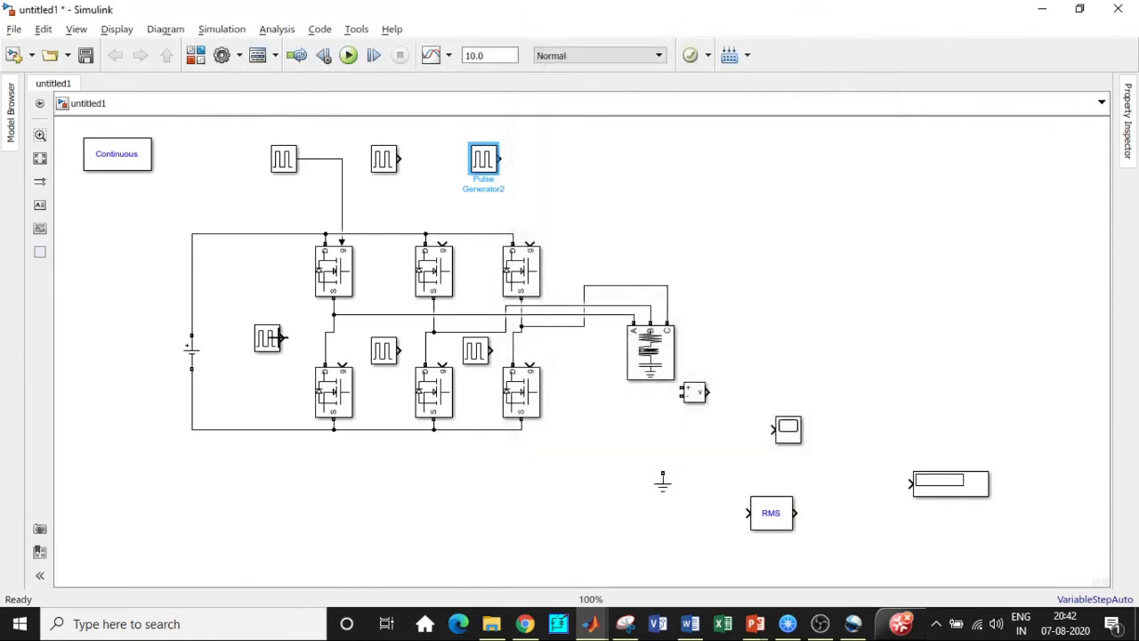
# - Set the lower-left Pulse Generator3's phase delay to 9.99e-3 s
pyautogui.doubleClick(276, 337)
pyautogui.moveTo(671, 261); pyautogui.dragTo(671, 338)
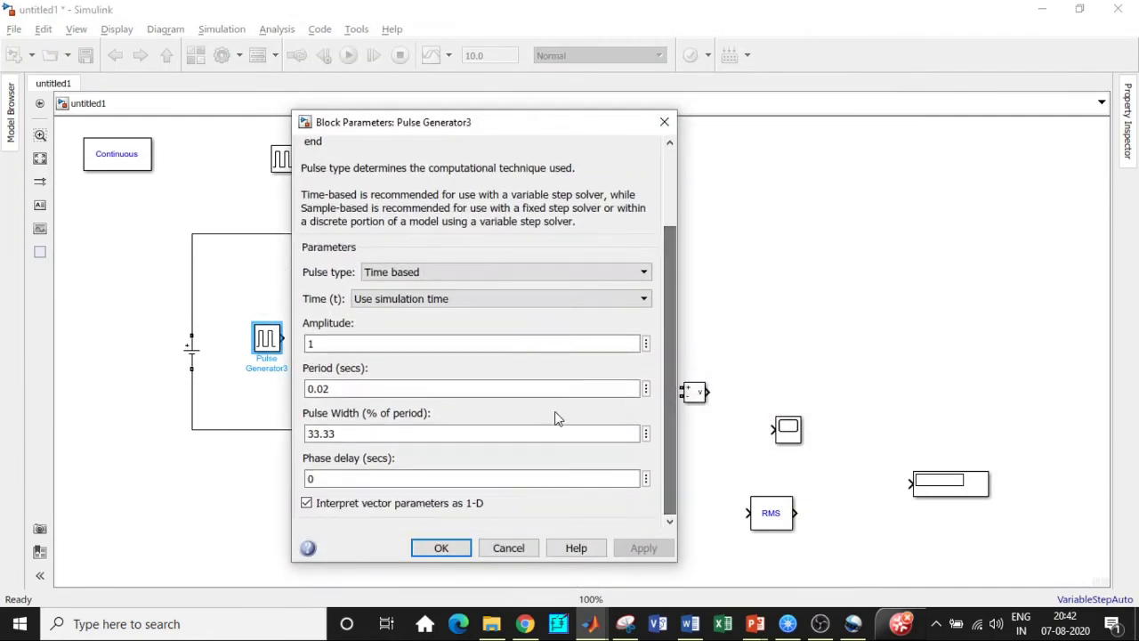
pyautogui.doubleClick(328, 479)
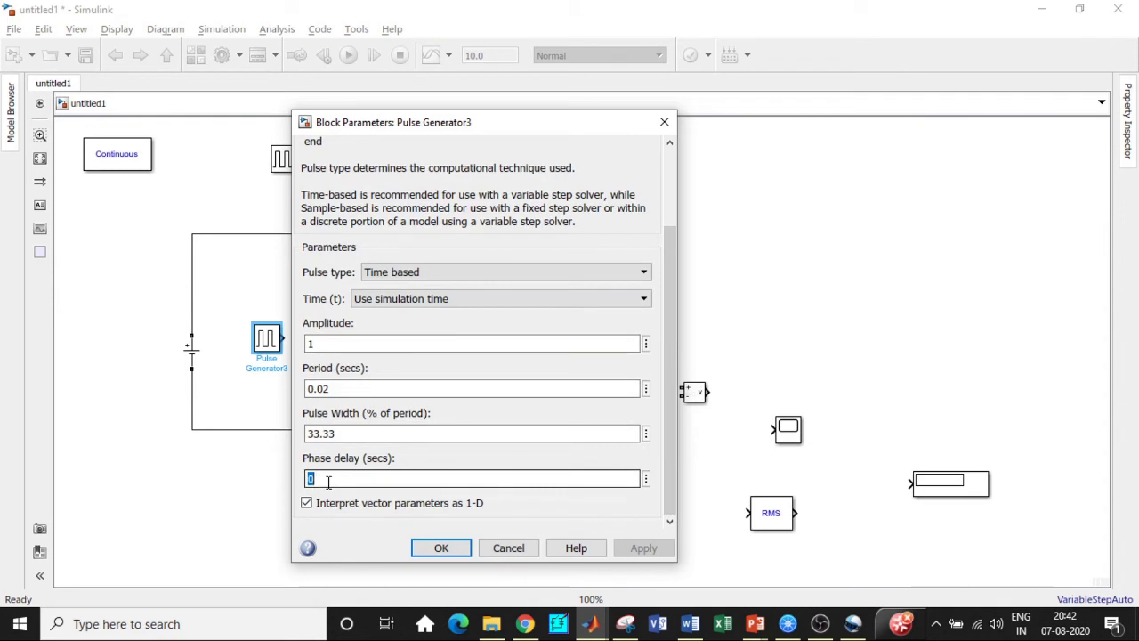
pyautogui.write('9.99e')
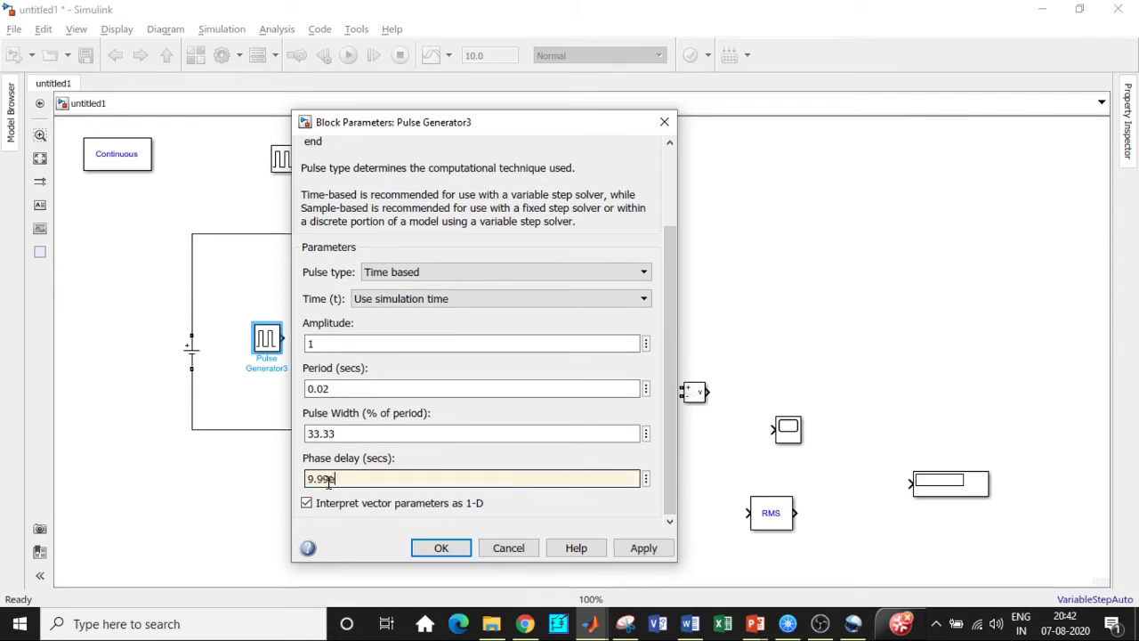
pyautogui.write('-3')
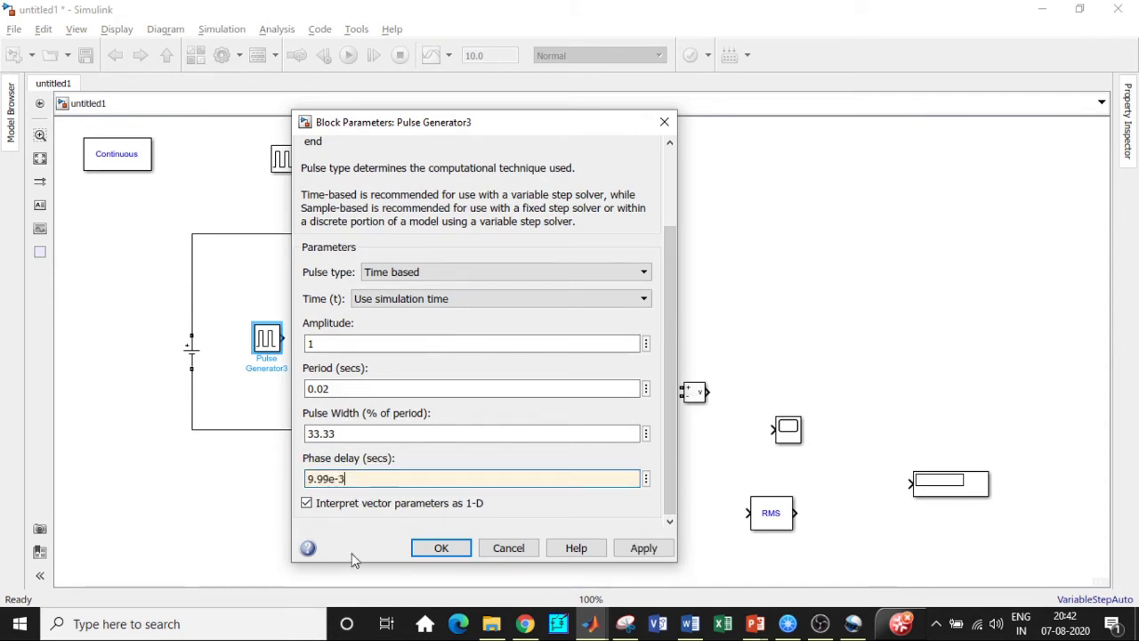
pyautogui.click(443, 548)
# - Set Pulse Generator4's phase delay to 0.01665 s
pyautogui.doubleClick(387, 354)
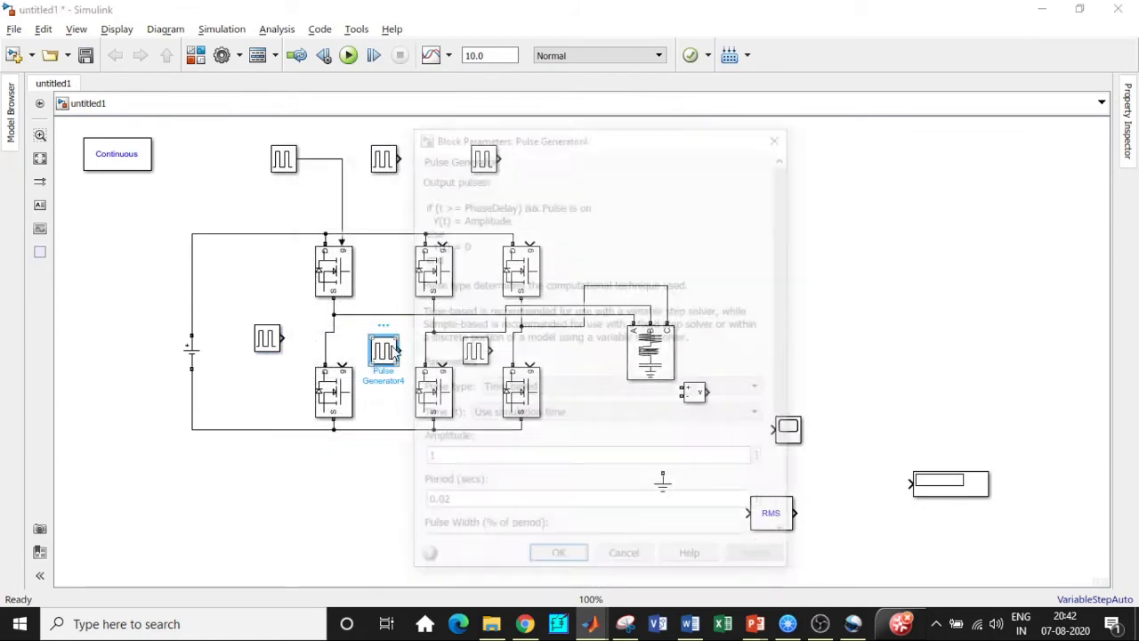
pyautogui.moveTo(786, 292); pyautogui.dragTo(778, 440)
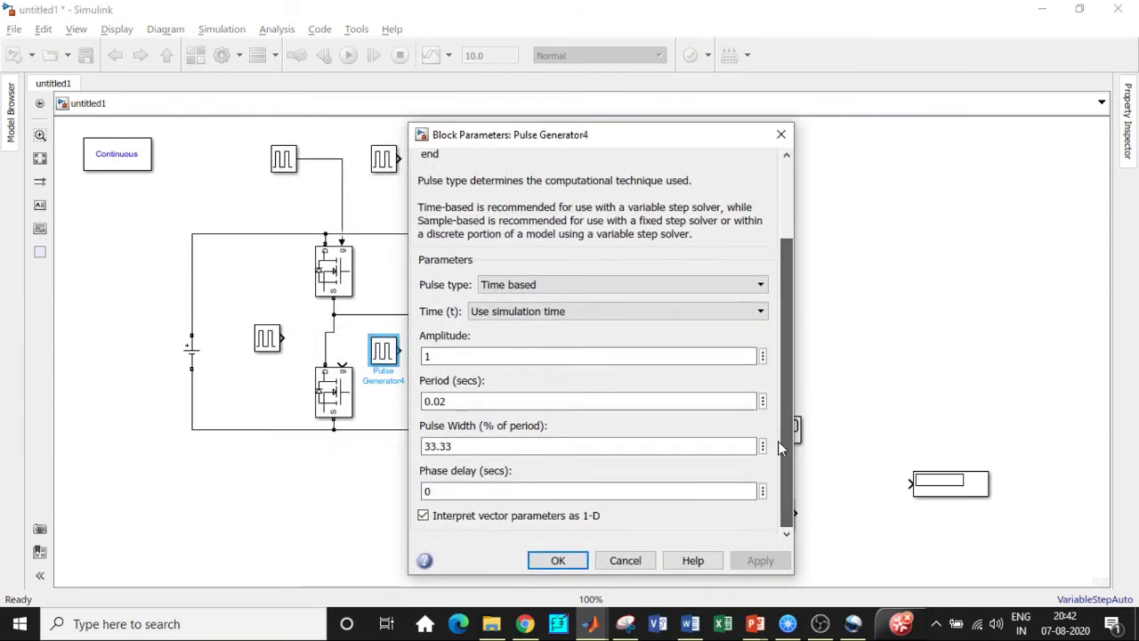
pyautogui.doubleClick(427, 492)
pyautogui.write('0.01665')
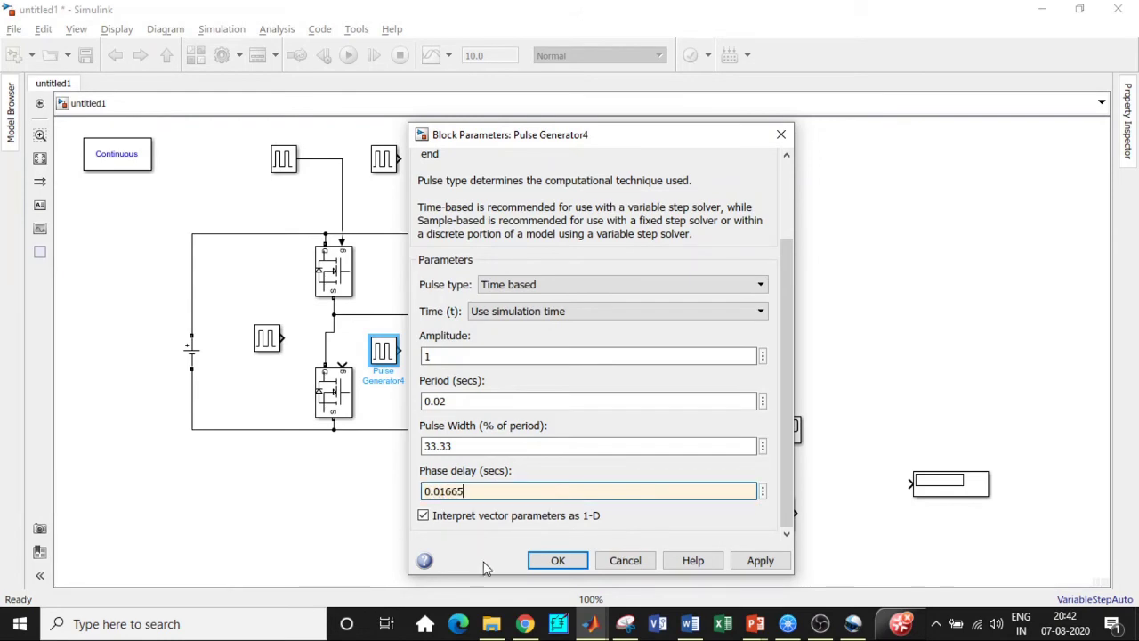
pyautogui.click(557, 560)
# - Set Pulse Generator6's phase delay to 3.33e-3 s
pyautogui.click(477, 354)
pyautogui.doubleClick(478, 354)
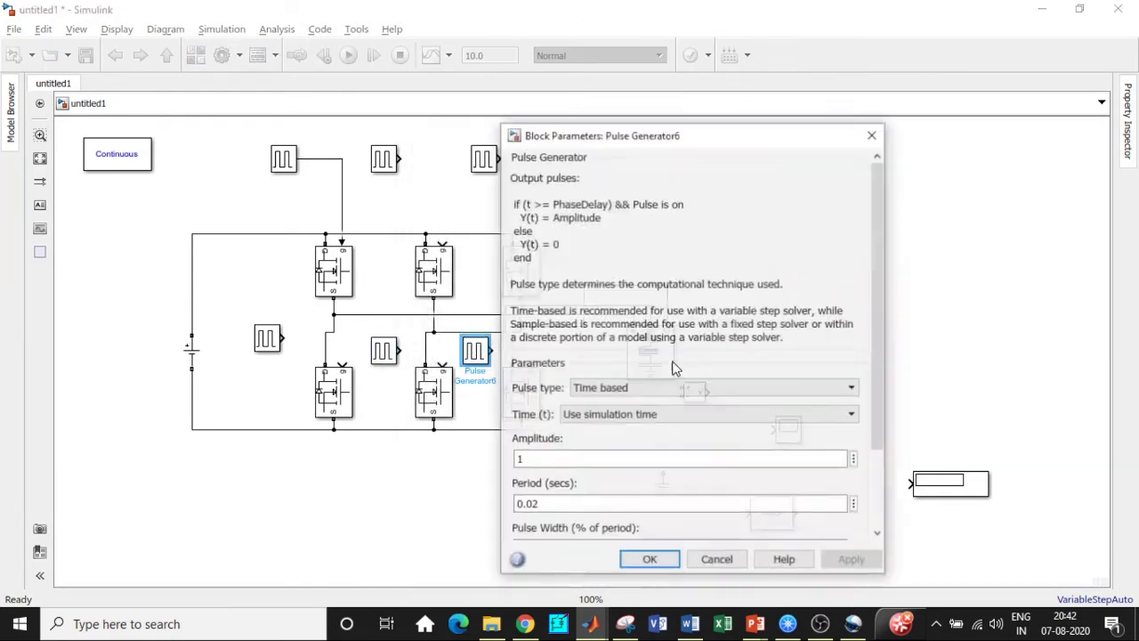
pyautogui.moveTo(876, 318); pyautogui.dragTo(875, 397)
pyautogui.doubleClick(570, 492)
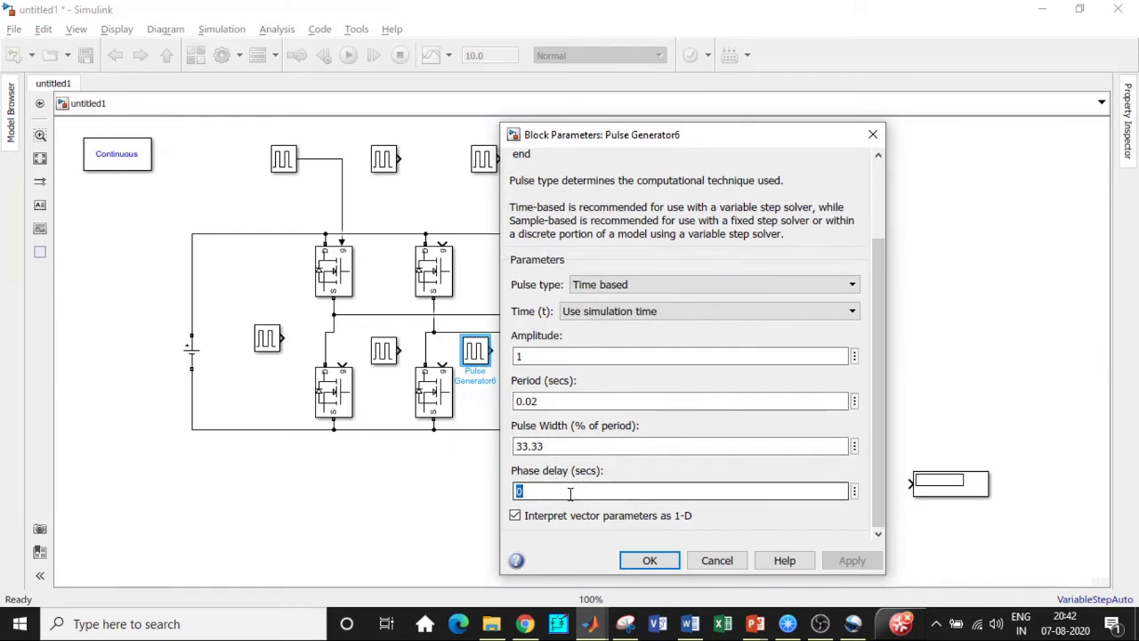
pyautogui.write('3.33e-')
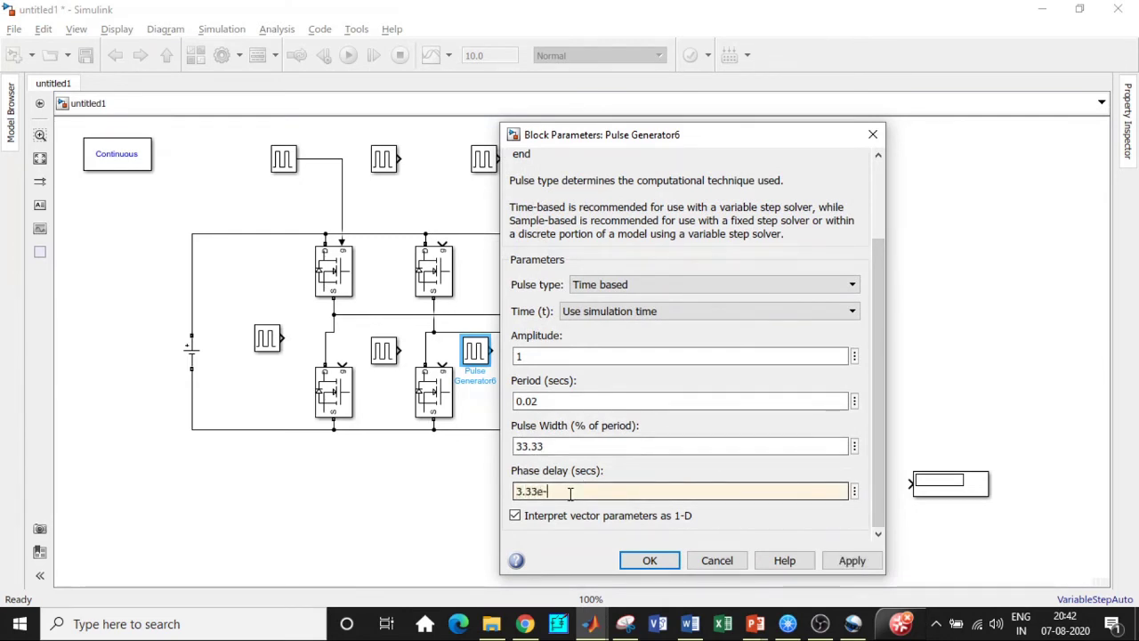
pyautogui.write('3')
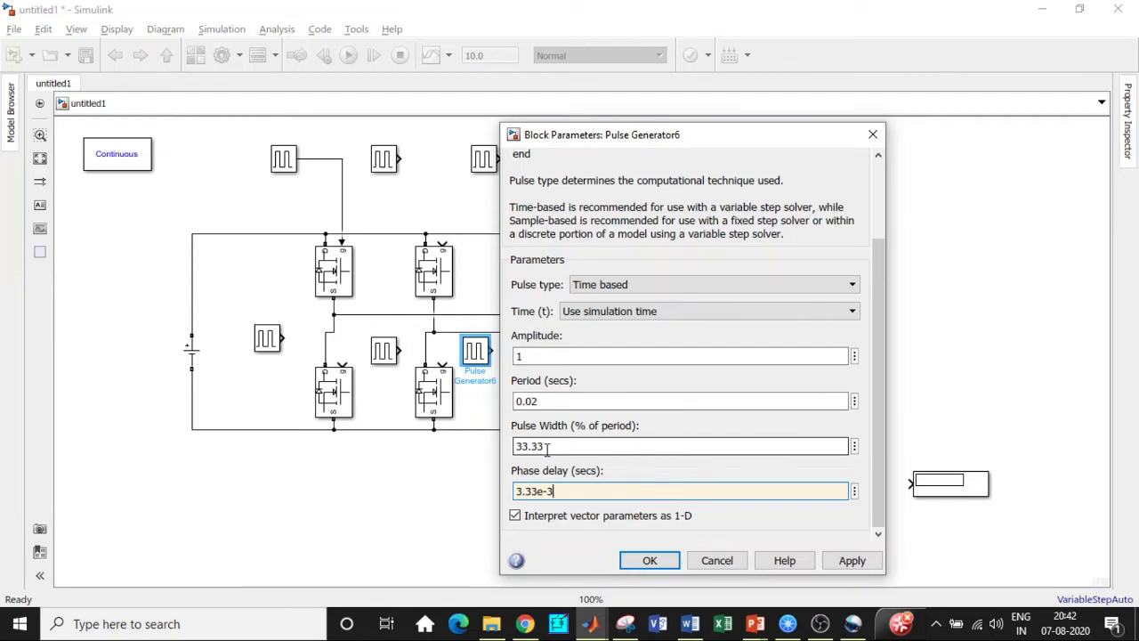
pyautogui.click(649, 560)
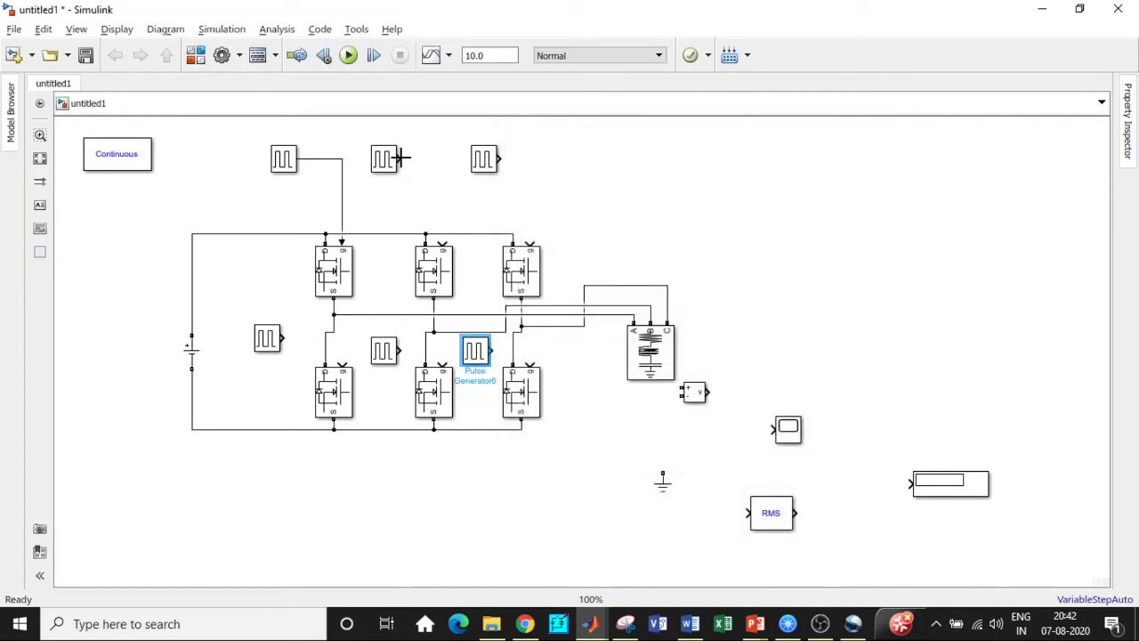
# - Wire the middle-top, right-top and left pulse generators to their MOSFET gates
pyautogui.moveTo(399, 158); pyautogui.dragTo(442, 242)
pyautogui.moveTo(501, 158); pyautogui.dragTo(524, 245)
pyautogui.moveTo(284, 334); pyautogui.dragTo(529, 365)
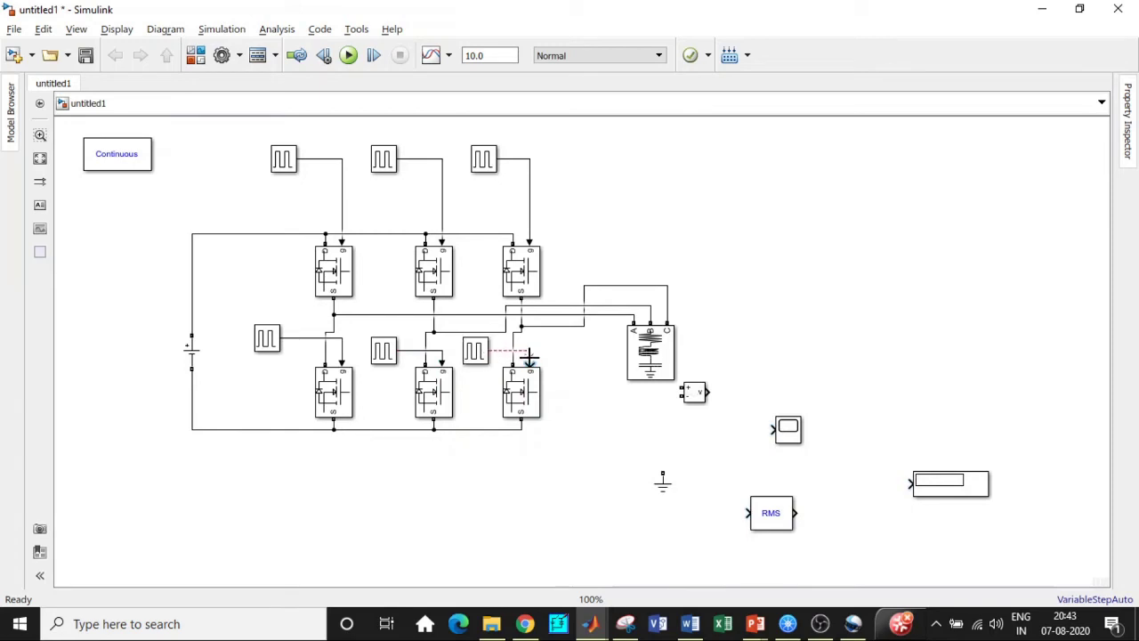
# - Change the DC Voltage Source amplitude from 100 to 24 V
pyautogui.doubleClick(192, 348)
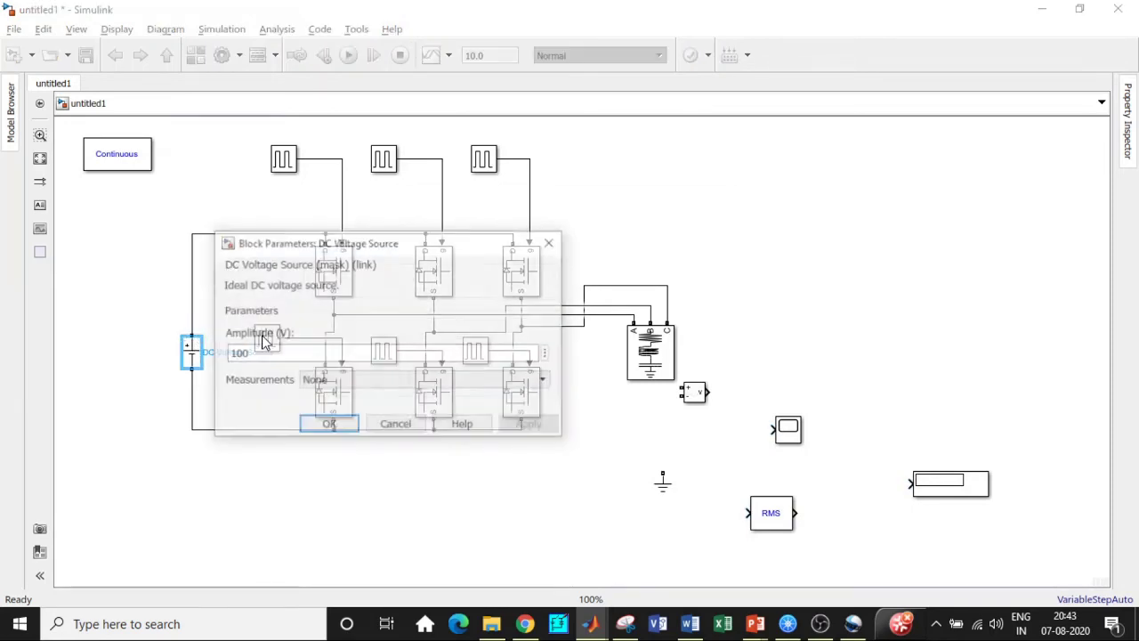
pyautogui.doubleClick(274, 353)
pyautogui.write('24')
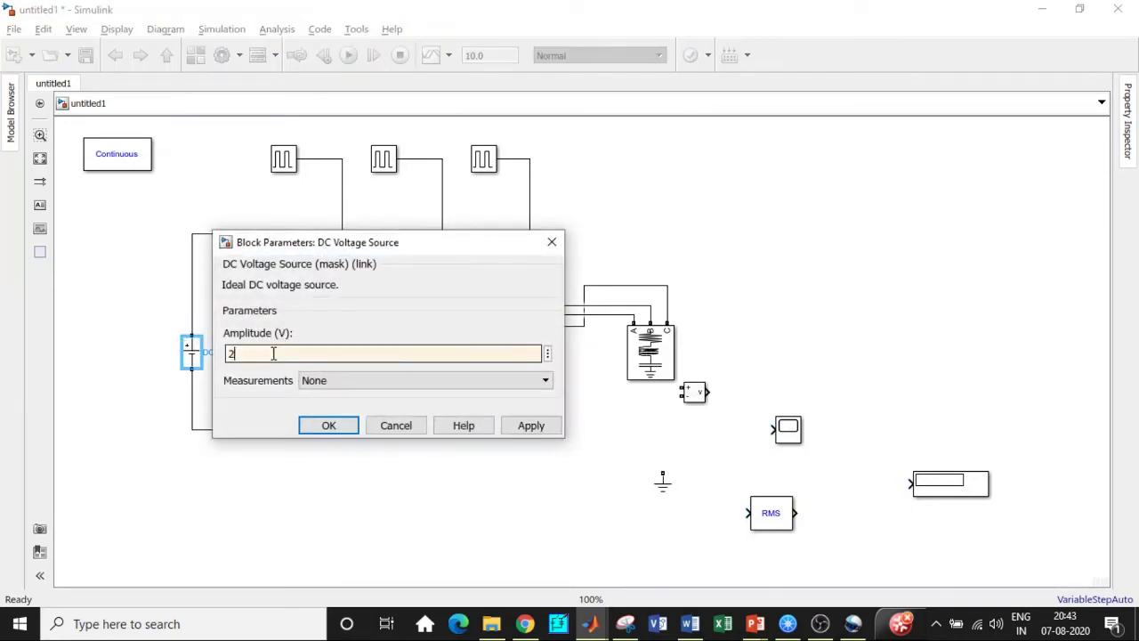
pyautogui.click(322, 425)
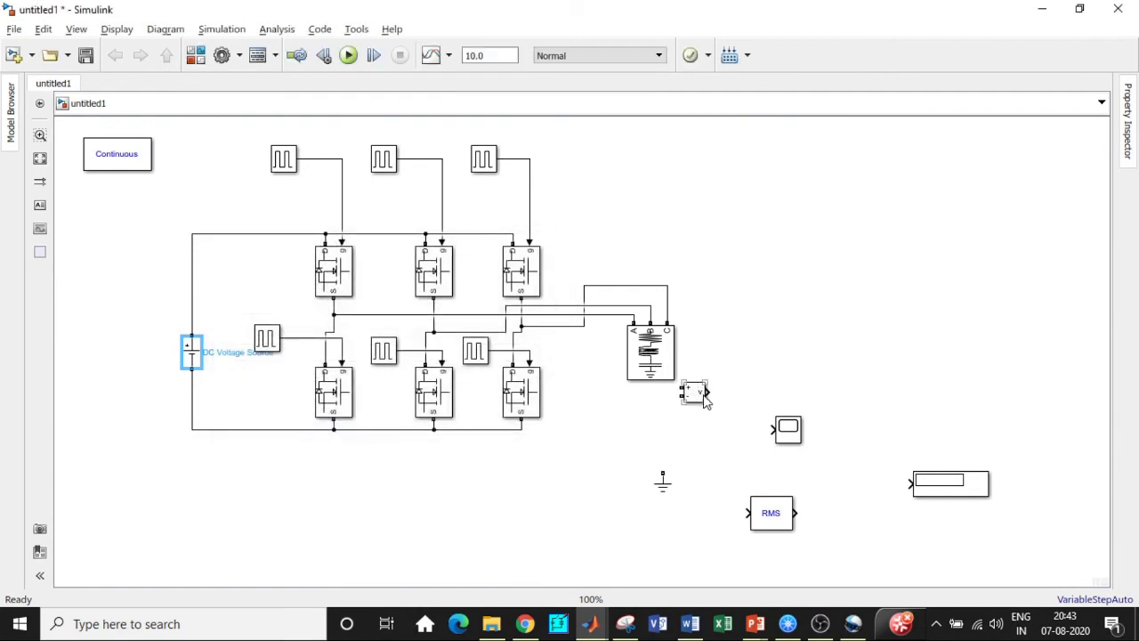
# - Reposition the voltage measurement and ground blocks, then wire the measurement's + input to the middle leg
pyautogui.moveTo(685, 389); pyautogui.dragTo(575, 544)
pyautogui.moveTo(662, 483); pyautogui.dragTo(334, 323)
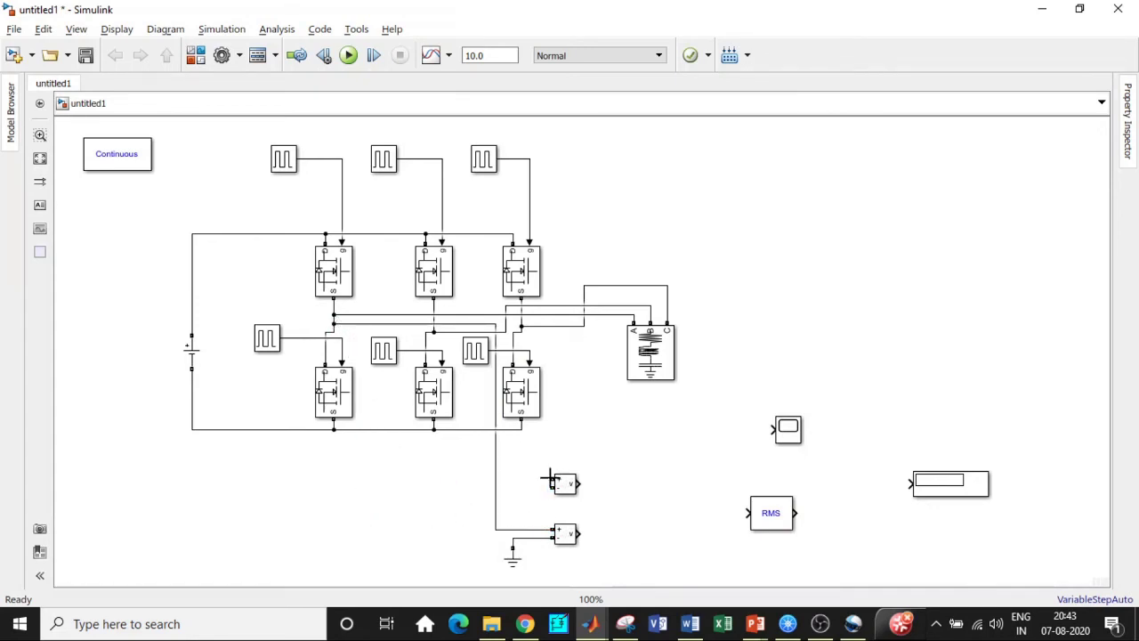
pyautogui.moveTo(552, 479)
pyautogui.mouseDown()
pyautogui.moveTo(330, 305)
pyautogui.moveTo(335, 313)
pyautogui.mouseUp()
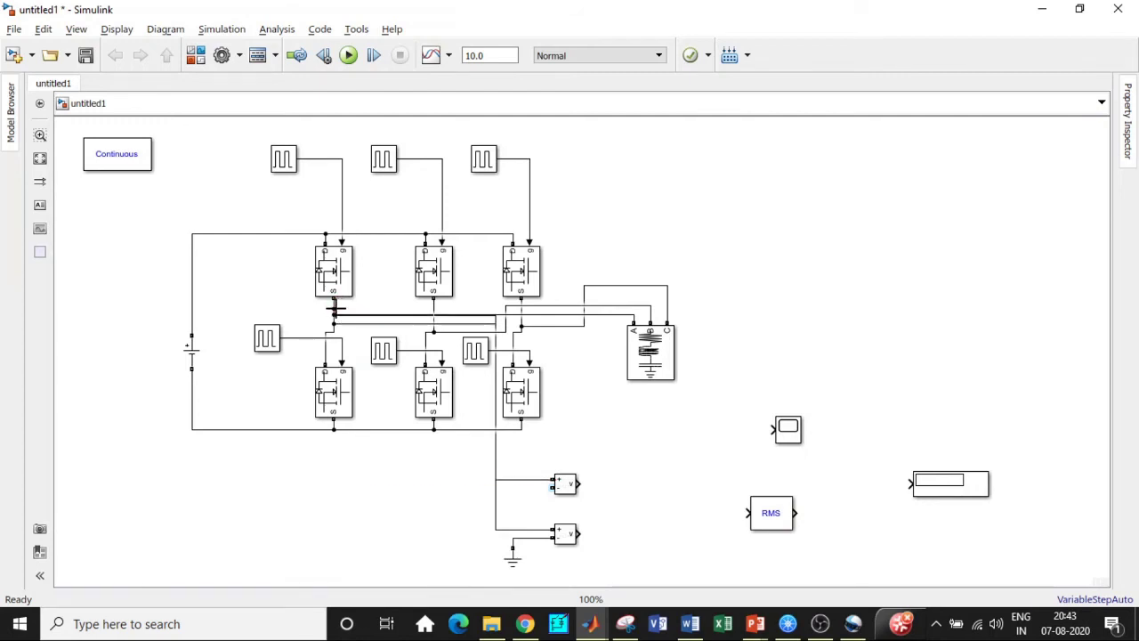
pyautogui.moveTo(552, 483); pyautogui.dragTo(434, 320)
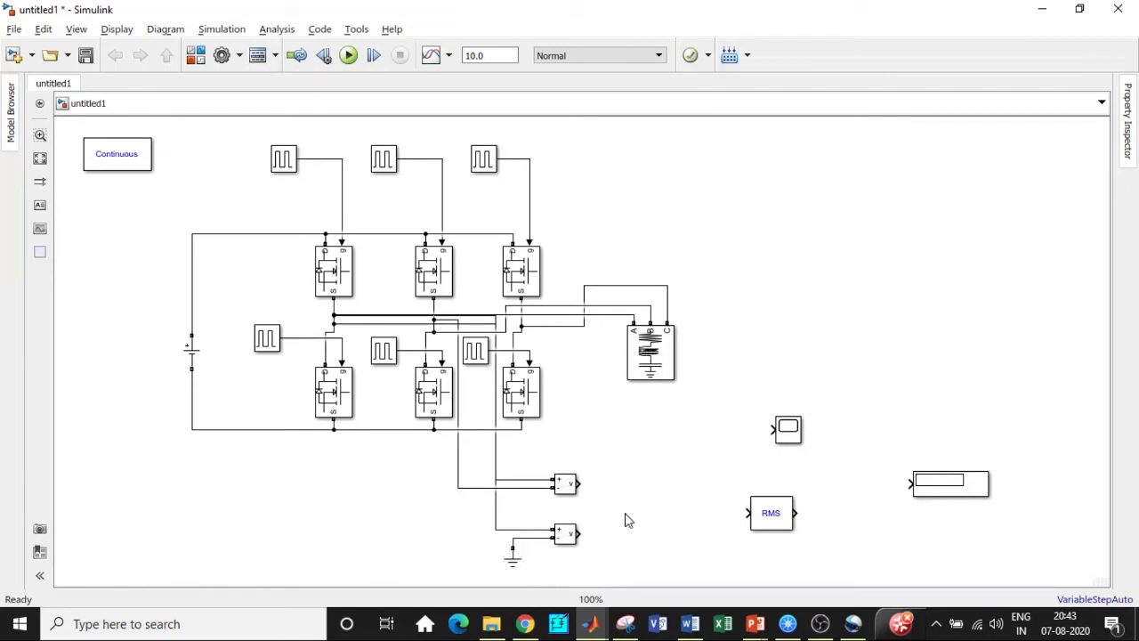
pyautogui.click(789, 429)
# - Move the RMS block beside the upper measurement and add a copied Display1 aligned below it
pyautogui.click(908, 435)
pyautogui.moveTo(773, 513); pyautogui.dragTo(678, 541)
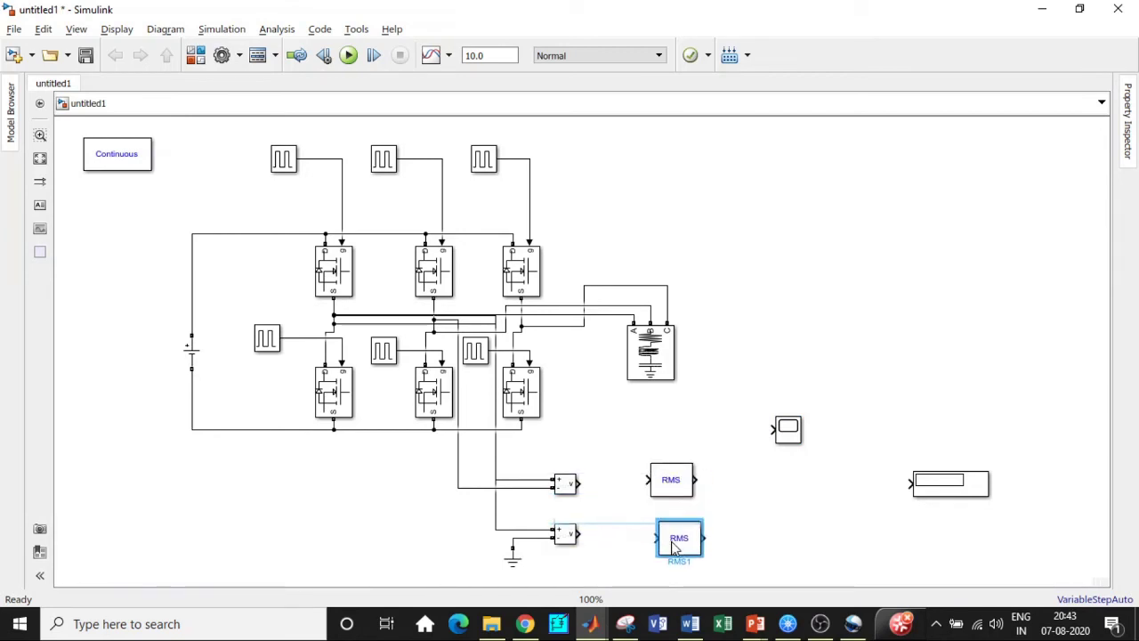
pyautogui.click(916, 496)
pyautogui.moveTo(942, 491); pyautogui.dragTo(929, 550)
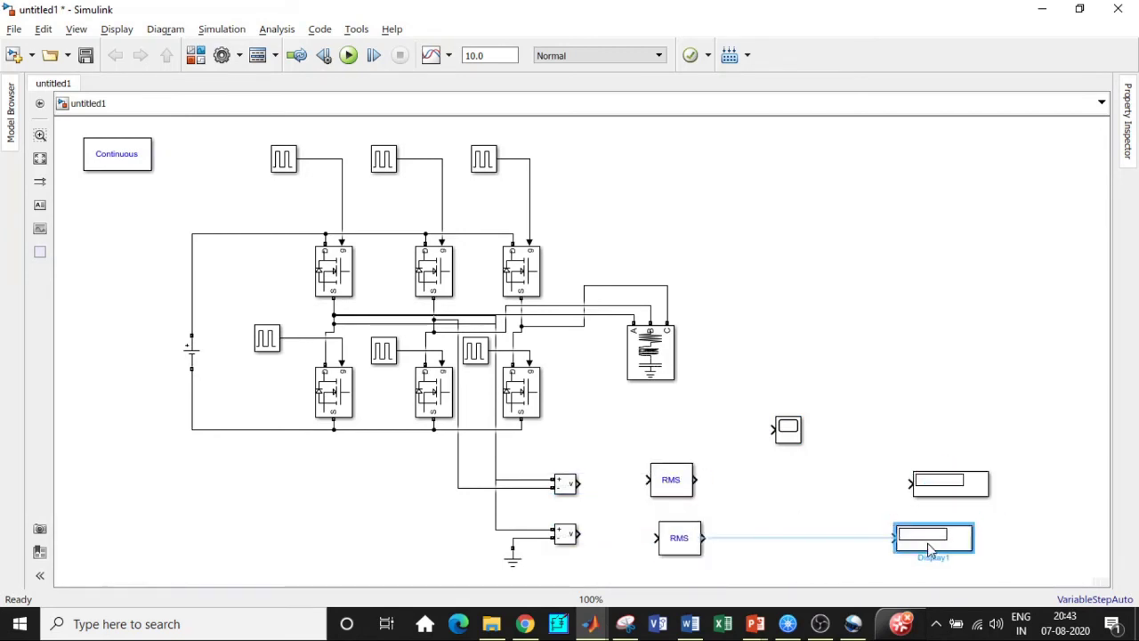
pyautogui.moveTo(950, 491); pyautogui.dragTo(912, 488)
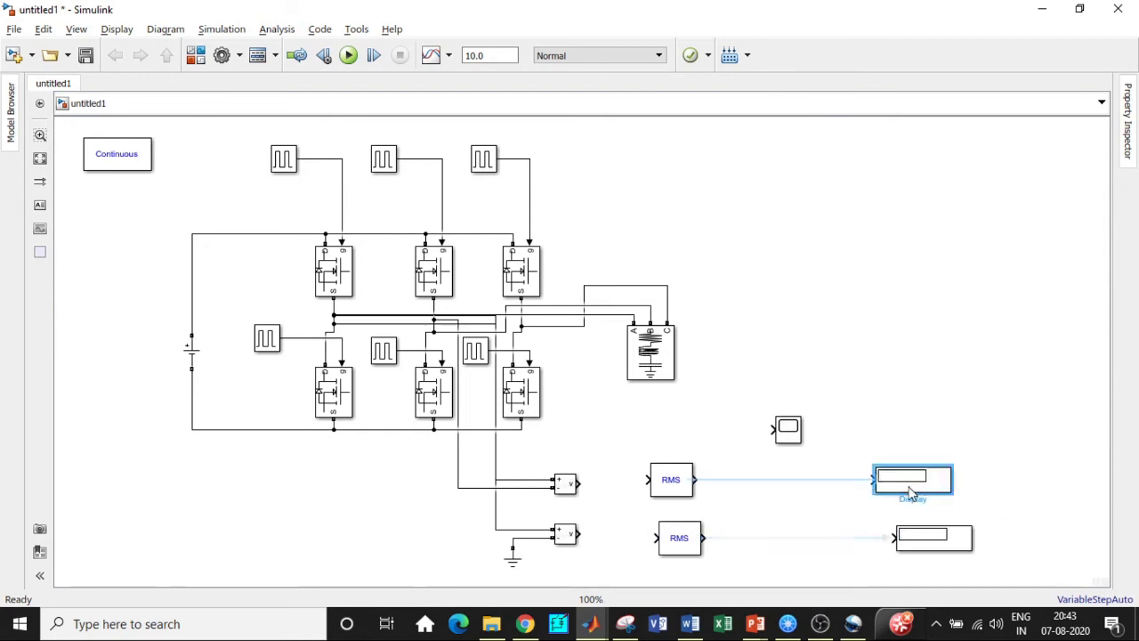
# - Set the fundamental frequency of both RMS and RMS1 blocks to 50 Hz
pyautogui.doubleClick(687, 484)
pyautogui.doubleClick(781, 382)
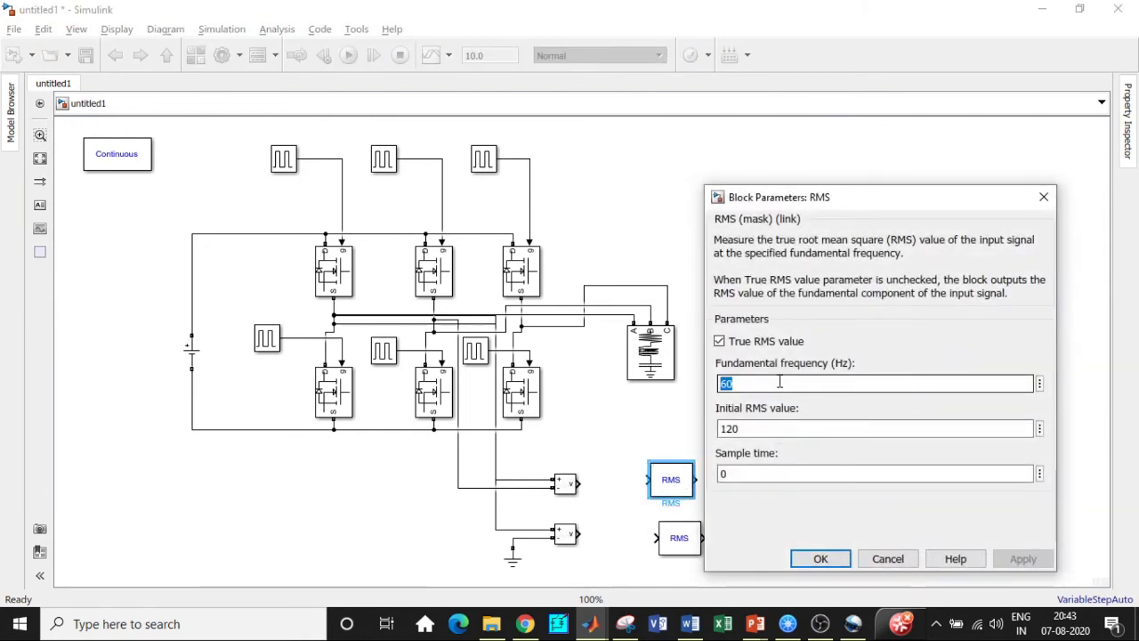
pyautogui.write('50')
pyautogui.click(821, 558)
pyautogui.click(673, 539)
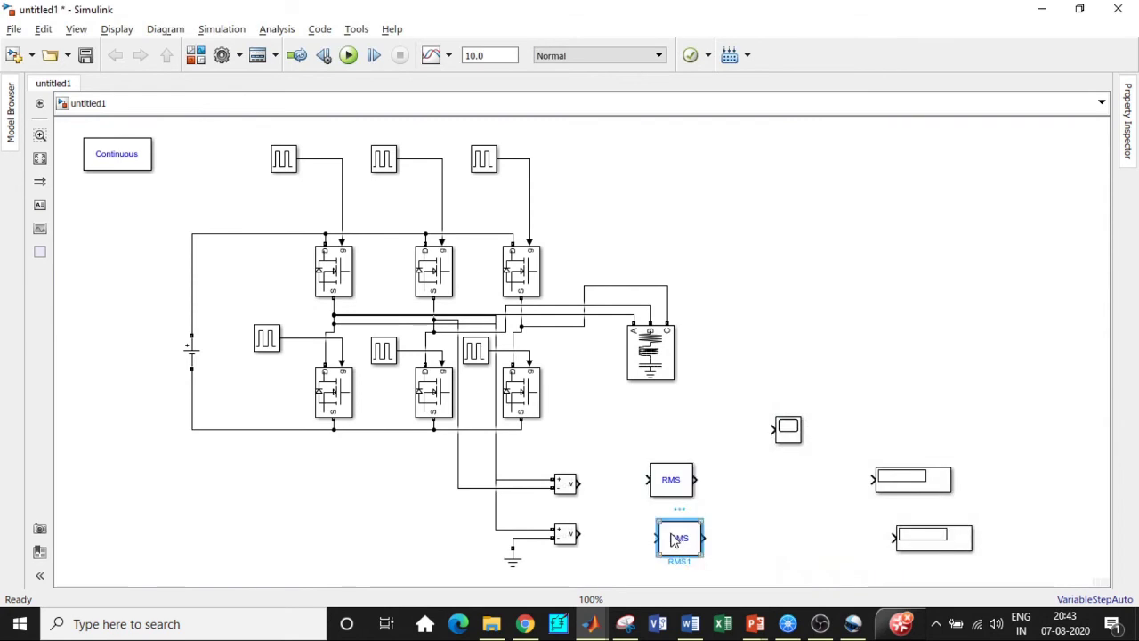
pyautogui.doubleClick(674, 539)
pyautogui.doubleClick(780, 382)
pyautogui.write('50')
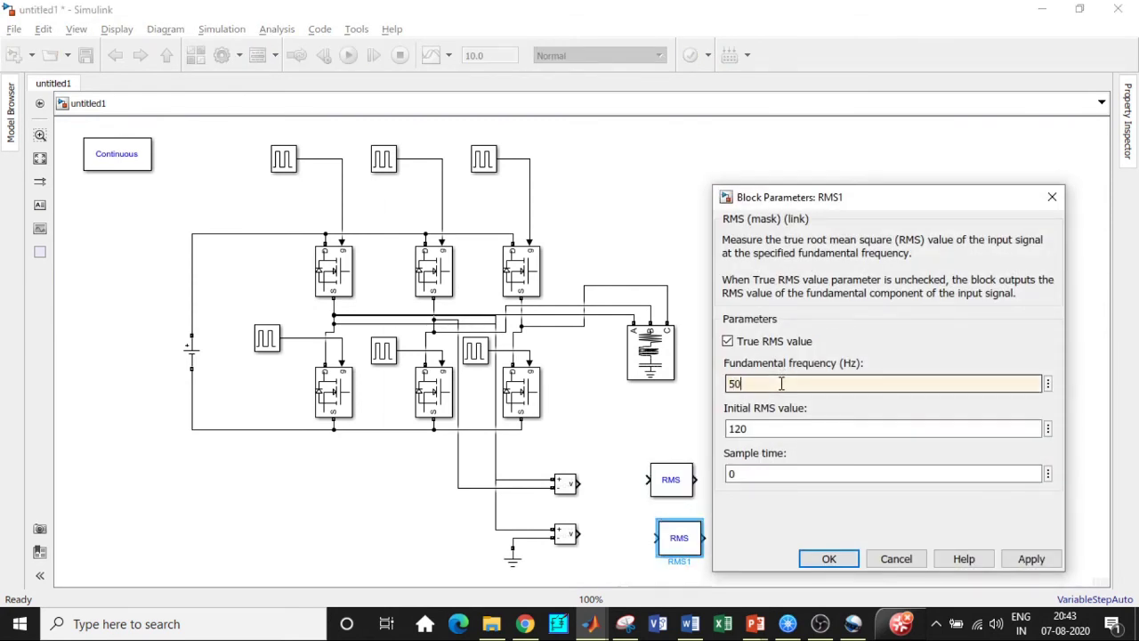
pyautogui.click(825, 558)
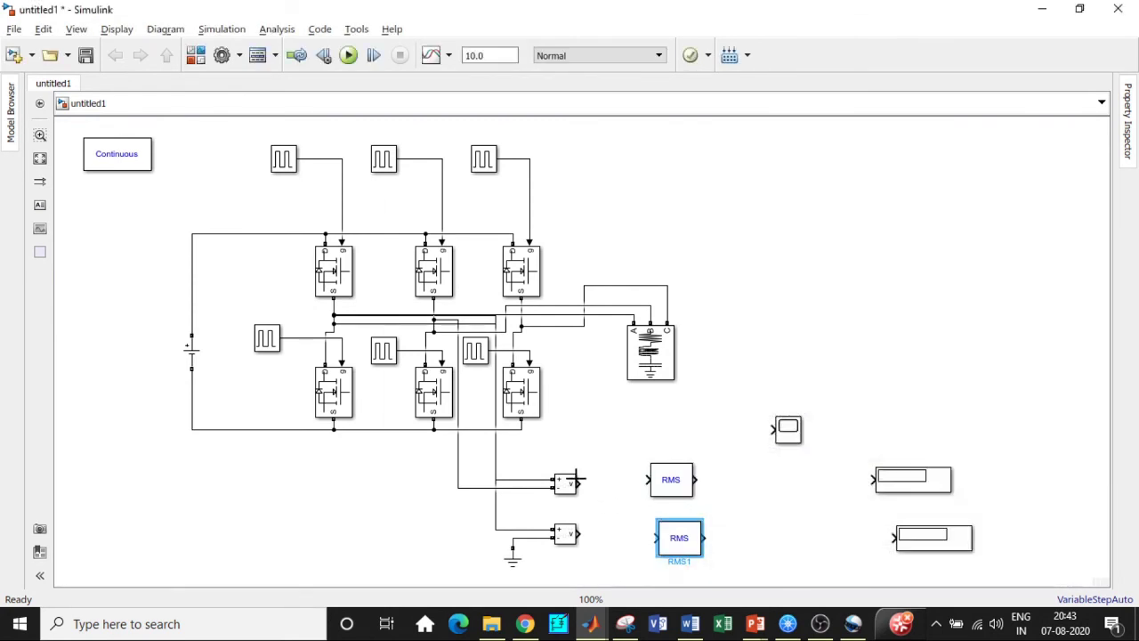
# - Wire the upper measurement to its RMS block and the scope, and the RMS output to its display
pyautogui.moveTo(582, 481); pyautogui.dragTo(647, 479)
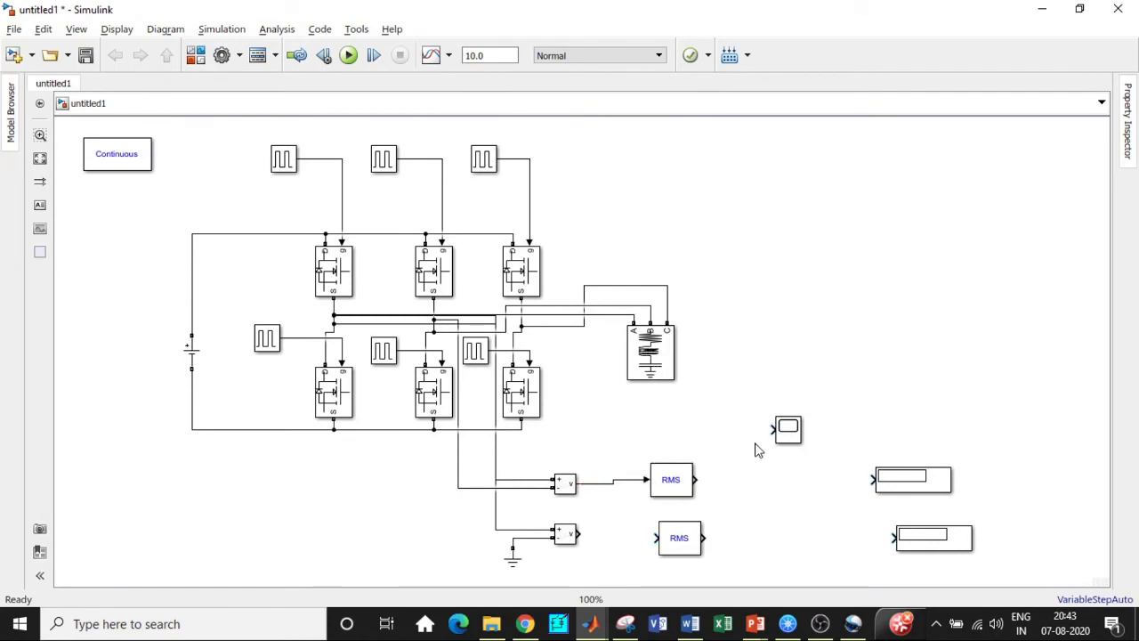
pyautogui.moveTo(770, 430)
pyautogui.mouseDown()
pyautogui.moveTo(625, 466)
pyautogui.moveTo(624, 480)
pyautogui.mouseUp()
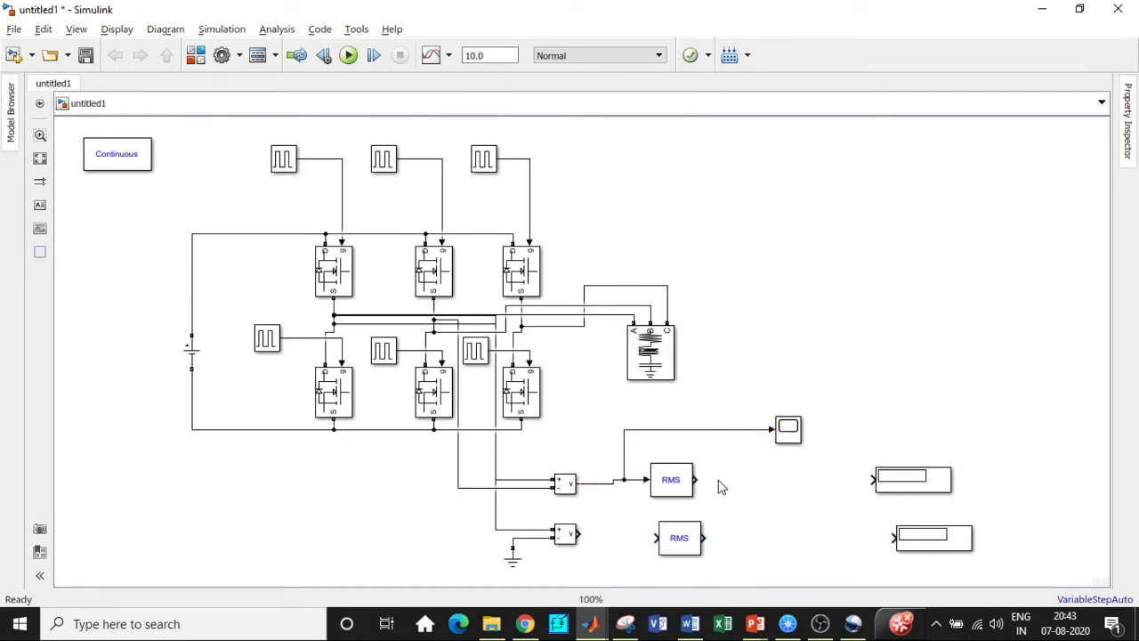
pyautogui.moveTo(698, 479); pyautogui.dragTo(872, 480)
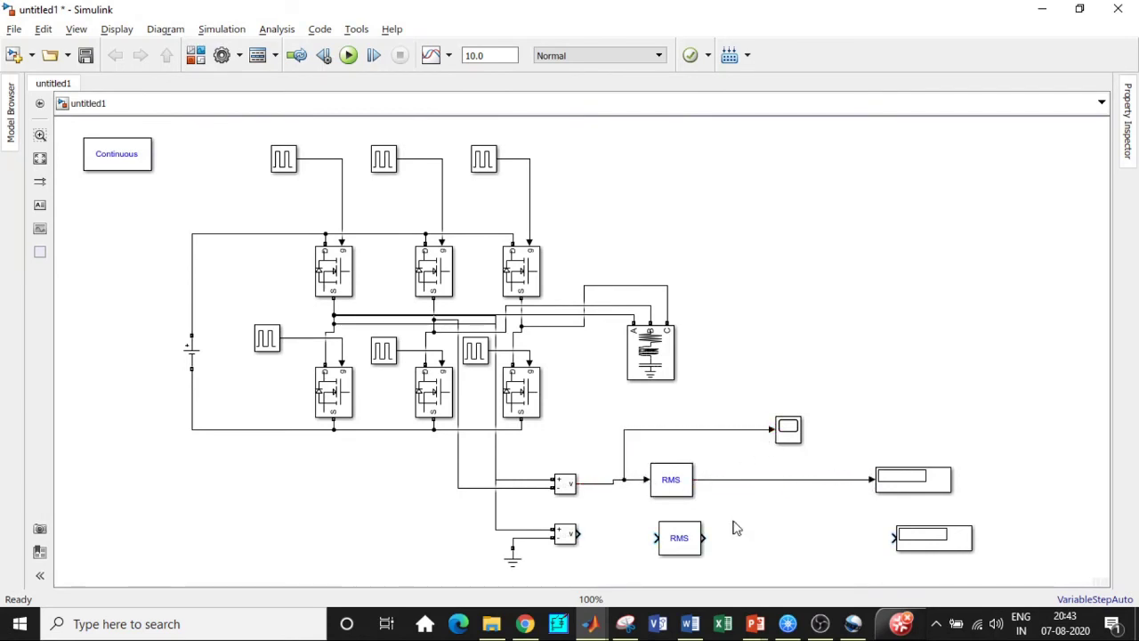
# - Connect the lower measurement to the scope's second input and the lower RMS block, and set stop time 1
pyautogui.moveTo(580, 533); pyautogui.dragTo(657, 536)
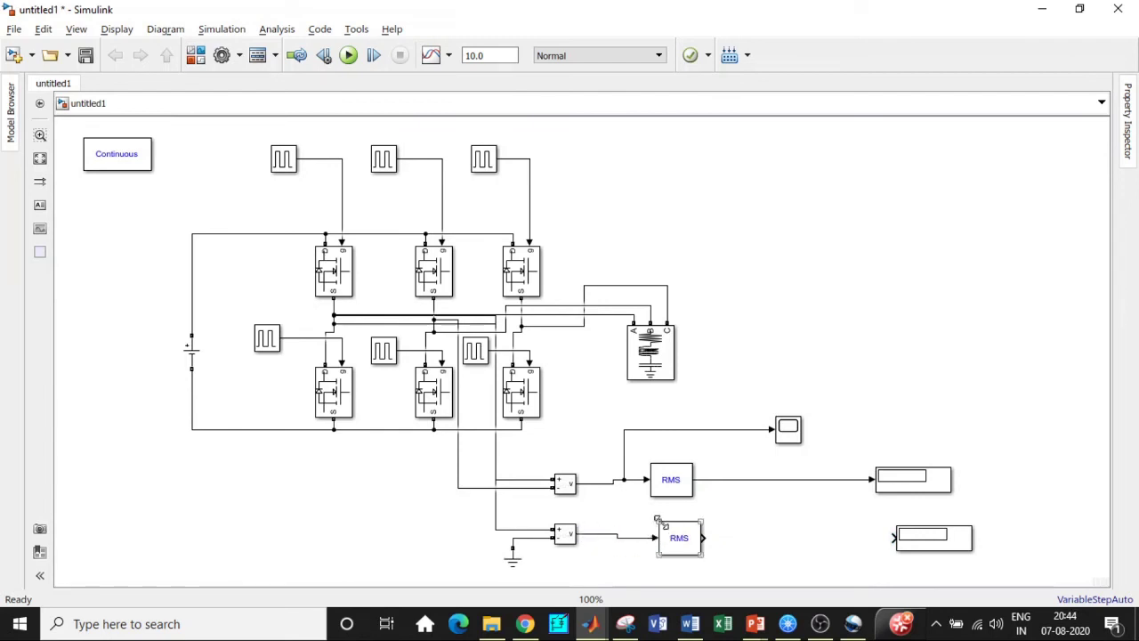
pyautogui.hotkey('ctrl', 'z')
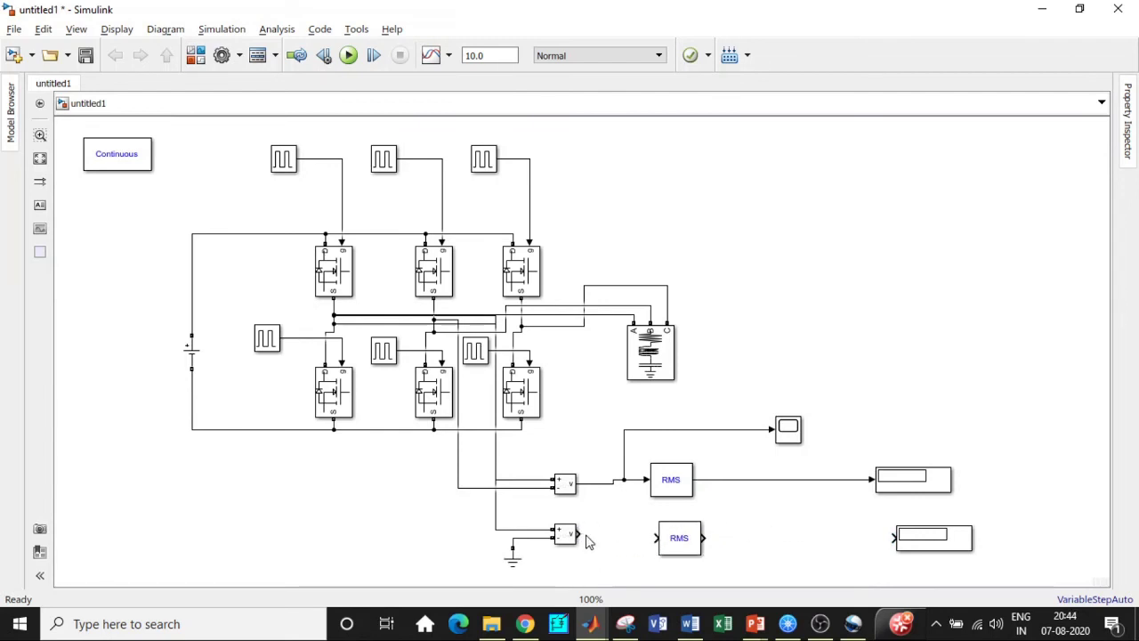
pyautogui.moveTo(578, 534); pyautogui.dragTo(696, 479)
pyautogui.moveTo(583, 532); pyautogui.dragTo(771, 438)
pyautogui.moveTo(594, 534); pyautogui.dragTo(889, 537)
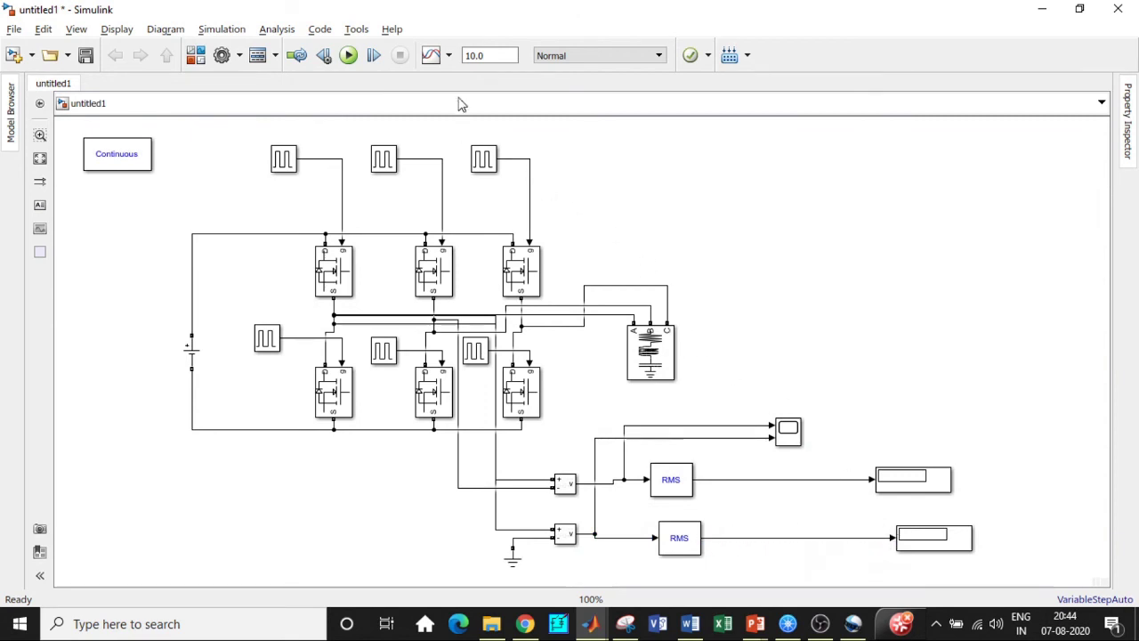
pyautogui.click(498, 55)
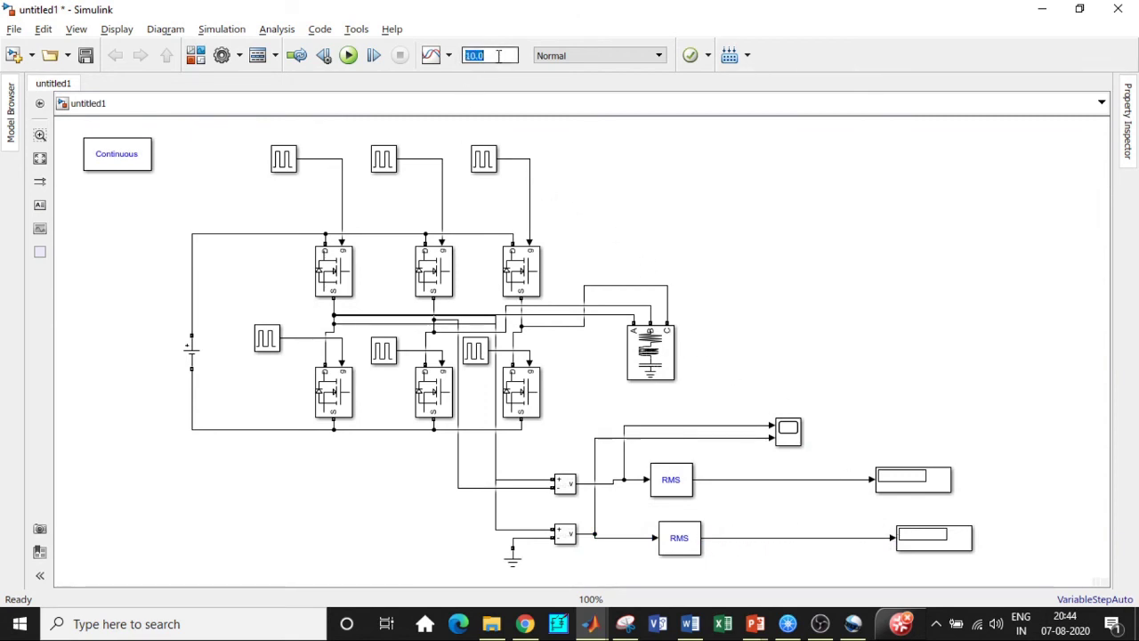
# - Commit the stop time of 1 and run the simulation, displays reading 16.96 and 9.796
pyautogui.click(664, 192)
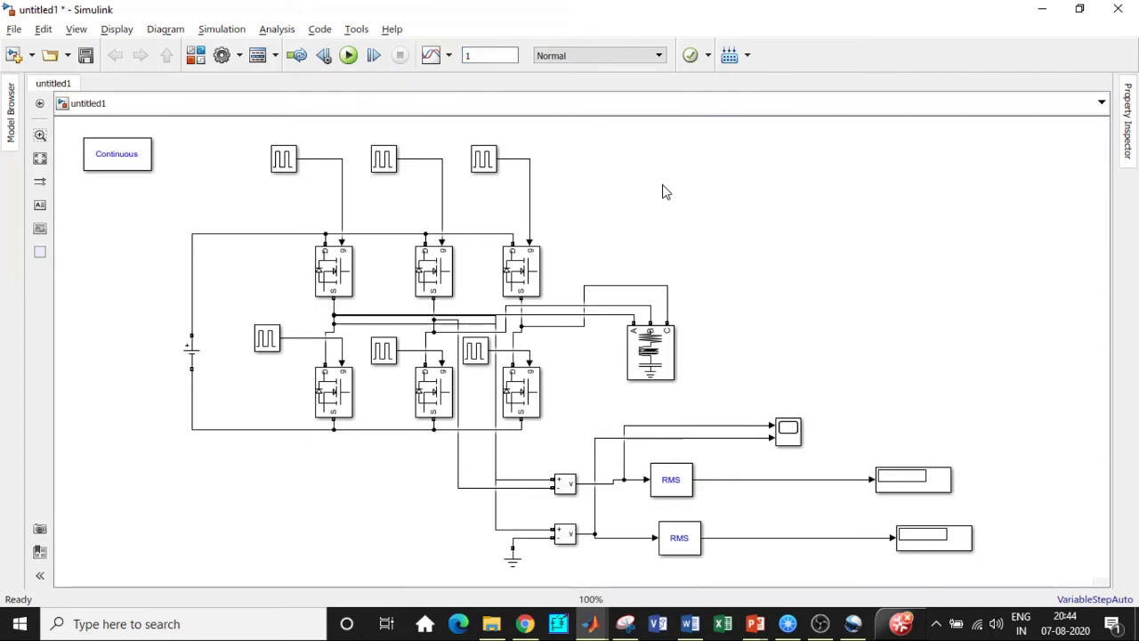
pyautogui.click(349, 56)
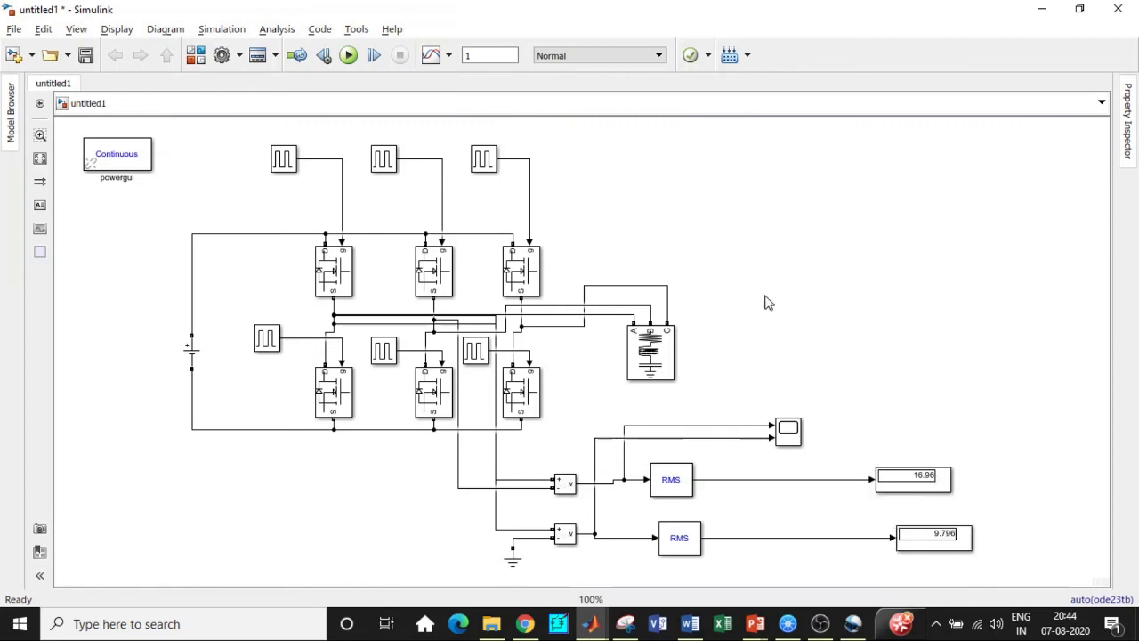
pyautogui.click(789, 434)
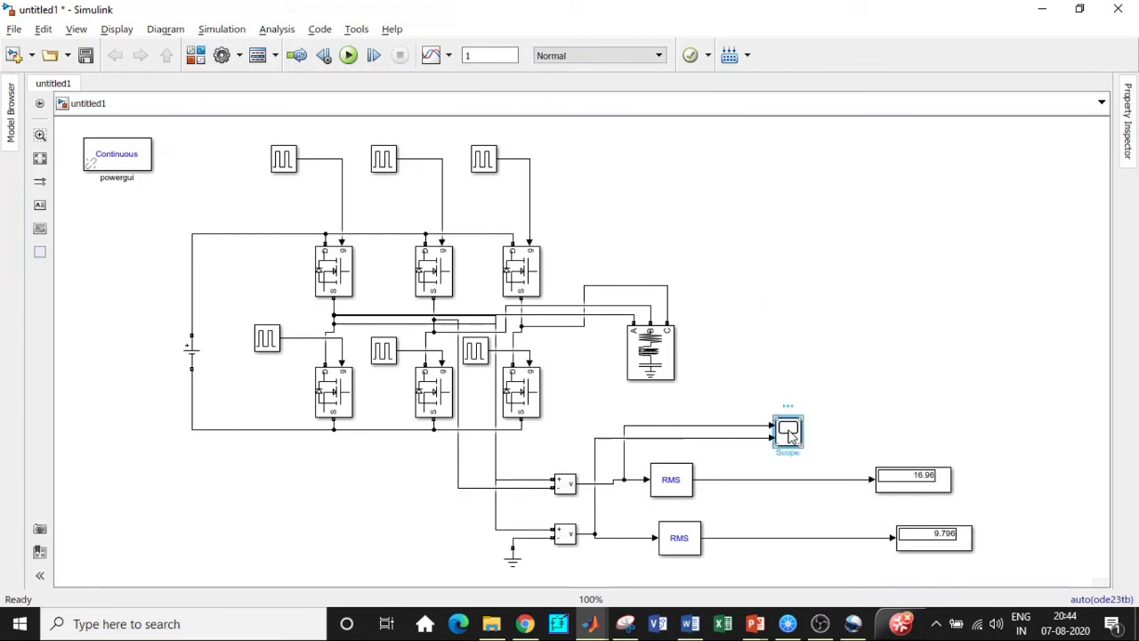
# - Open the Scope maximized and split it into a 2x1 layout of stacked plots
pyautogui.doubleClick(789, 434)
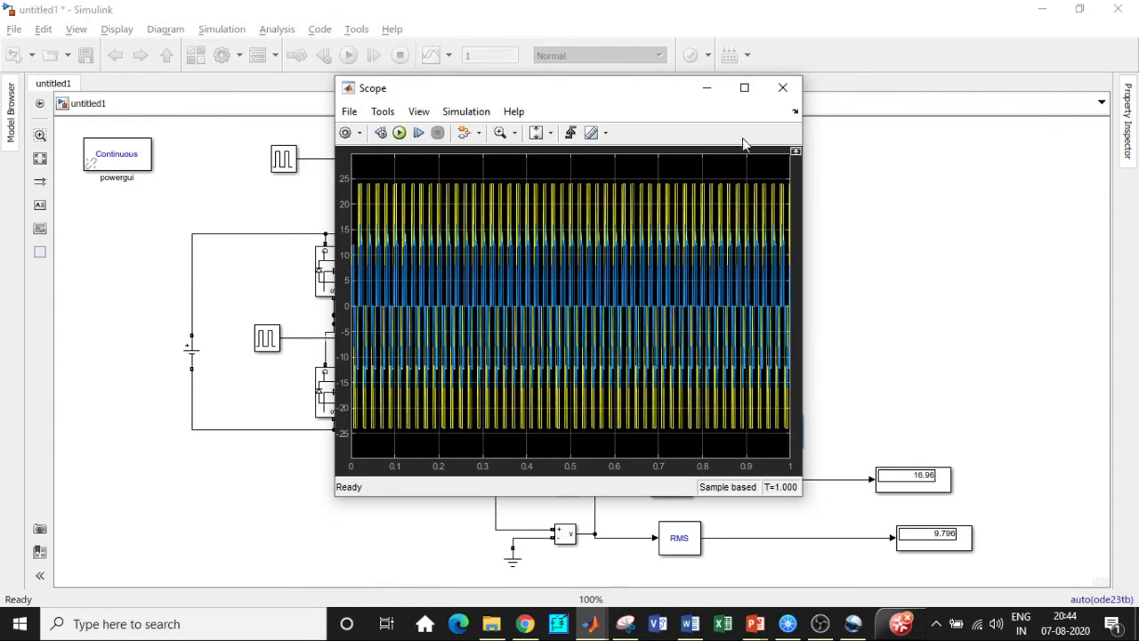
pyautogui.click(745, 89)
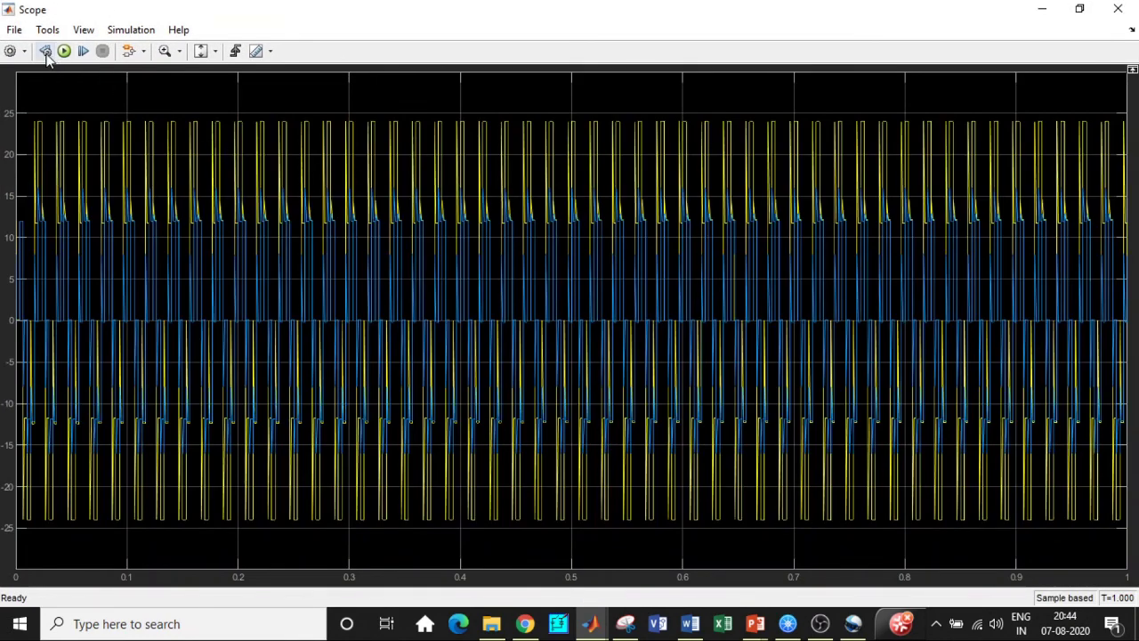
pyautogui.click(14, 117)
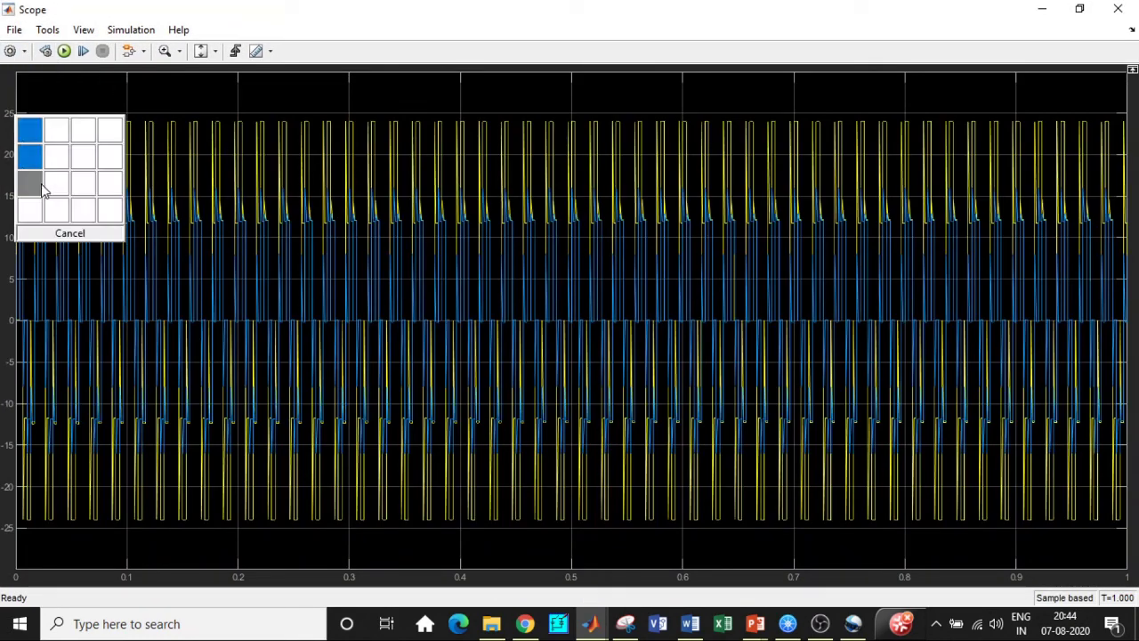
pyautogui.click(29, 162)
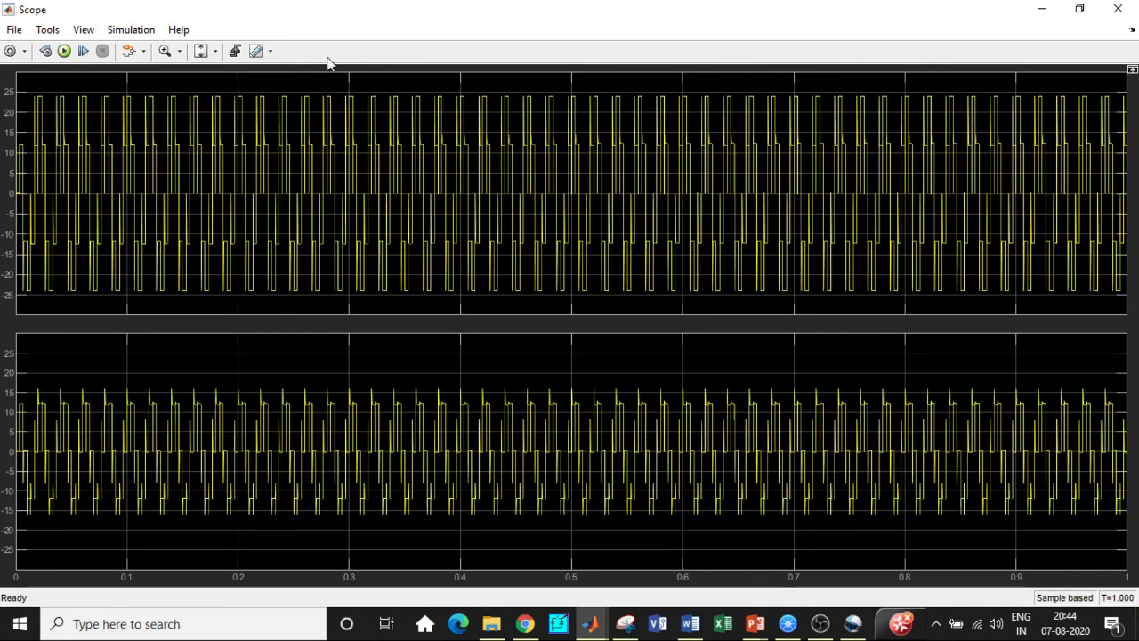
# - Zoom into the stepped waveforms around 0.33–0.43 s, then close the Scope
pyautogui.click(164, 51)
pyautogui.moveTo(382, 83); pyautogui.dragTo(502, 301)
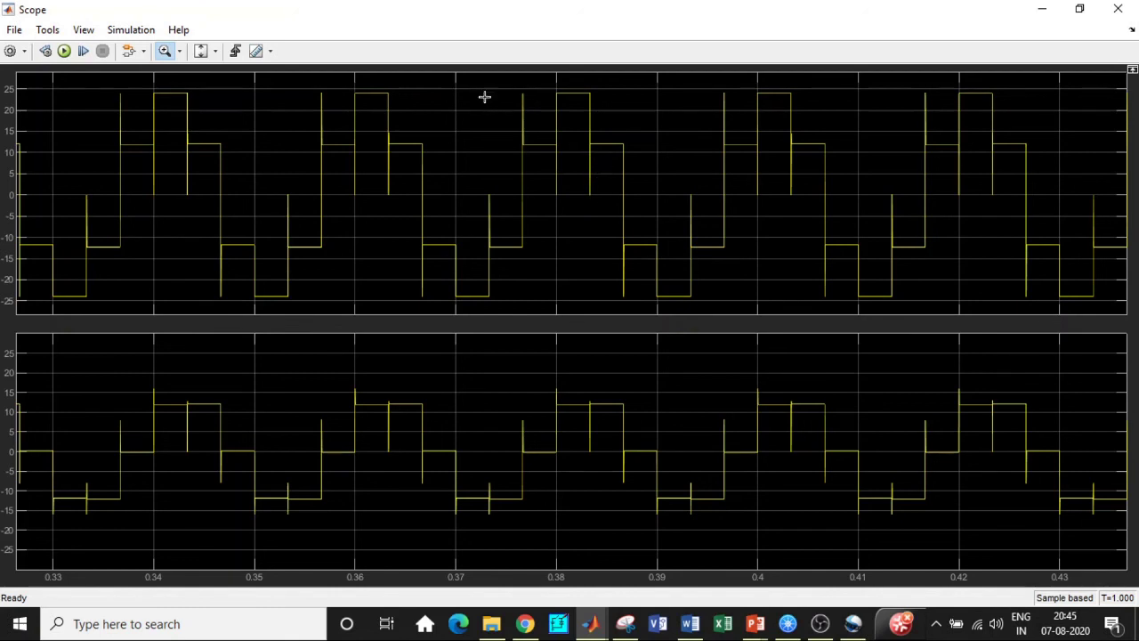
pyautogui.moveTo(471, 85); pyautogui.dragTo(688, 286)
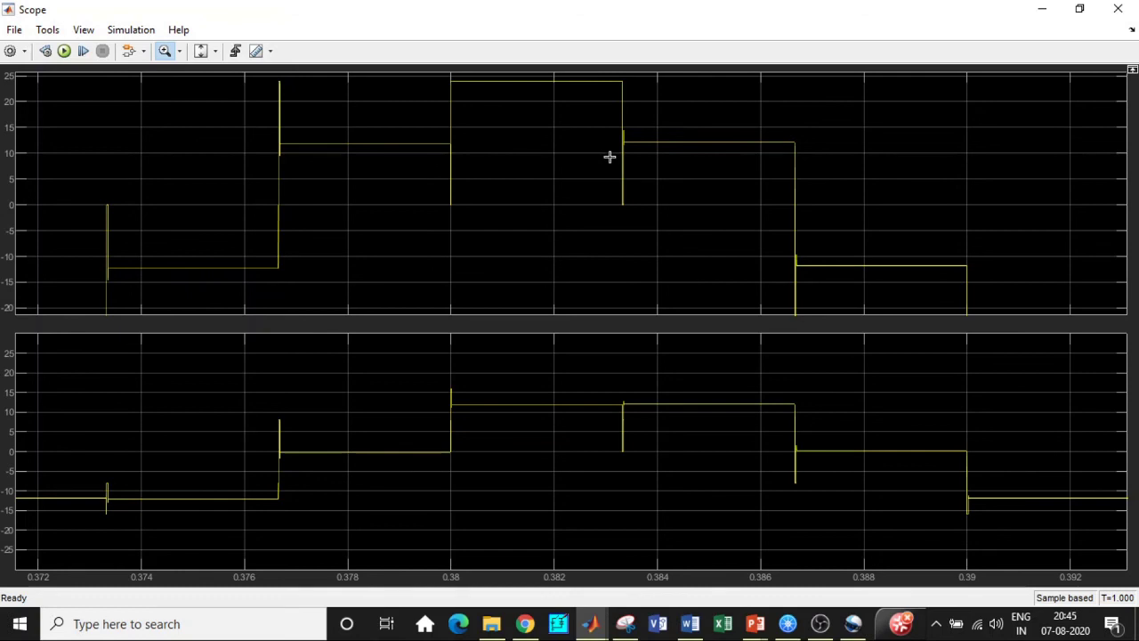
pyautogui.scroll(-3, 613, 158)
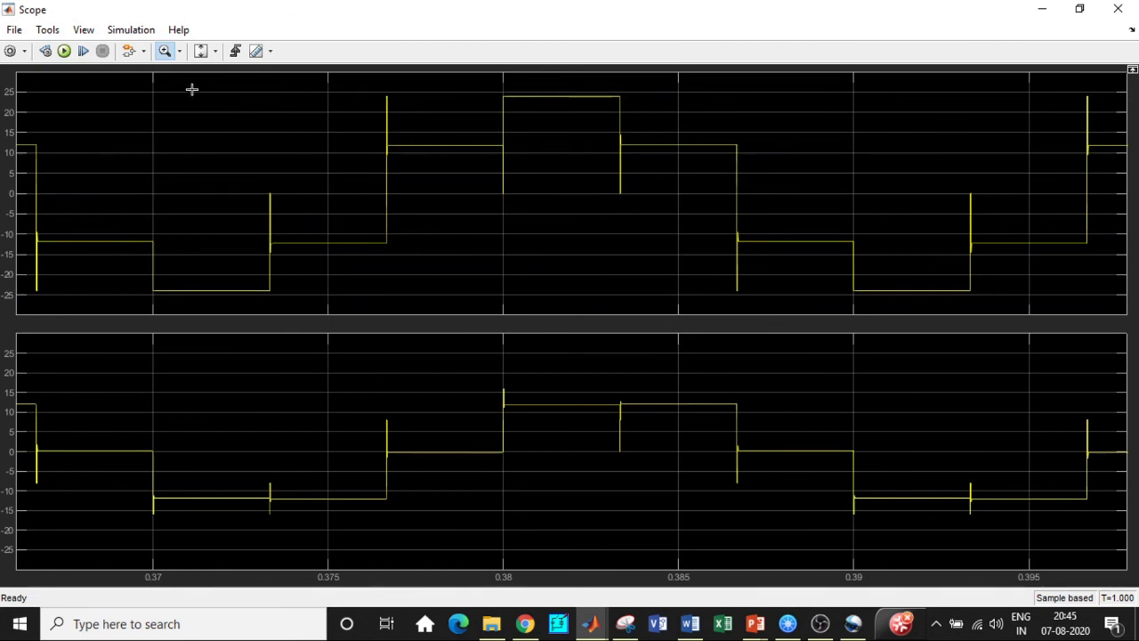
pyautogui.scroll(-2, 192, 89)
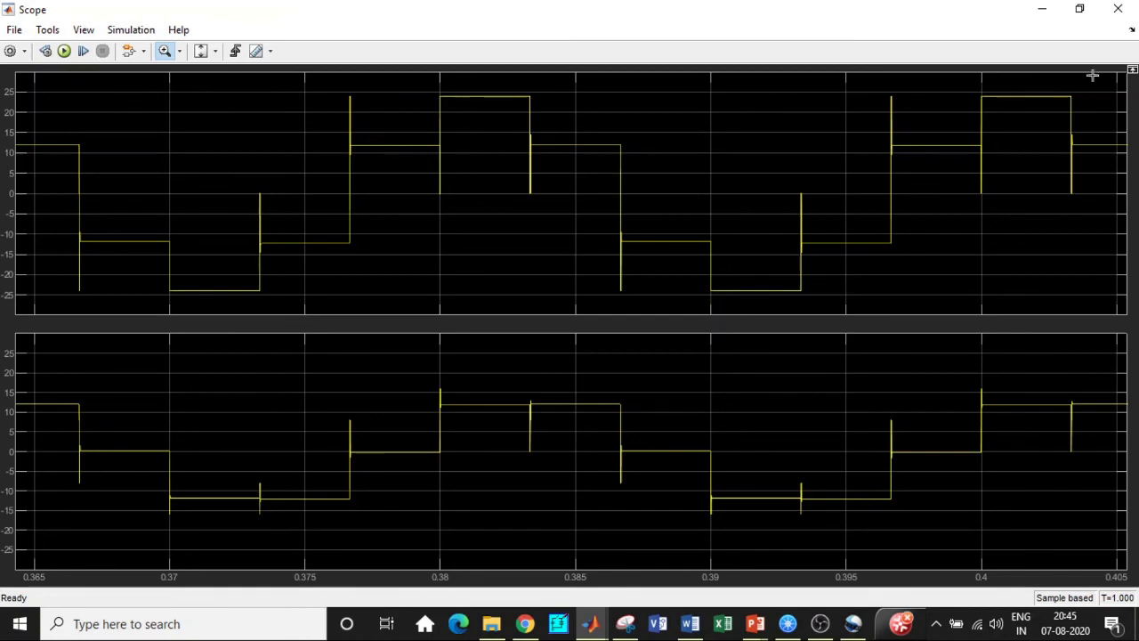
pyautogui.click(1118, 9)
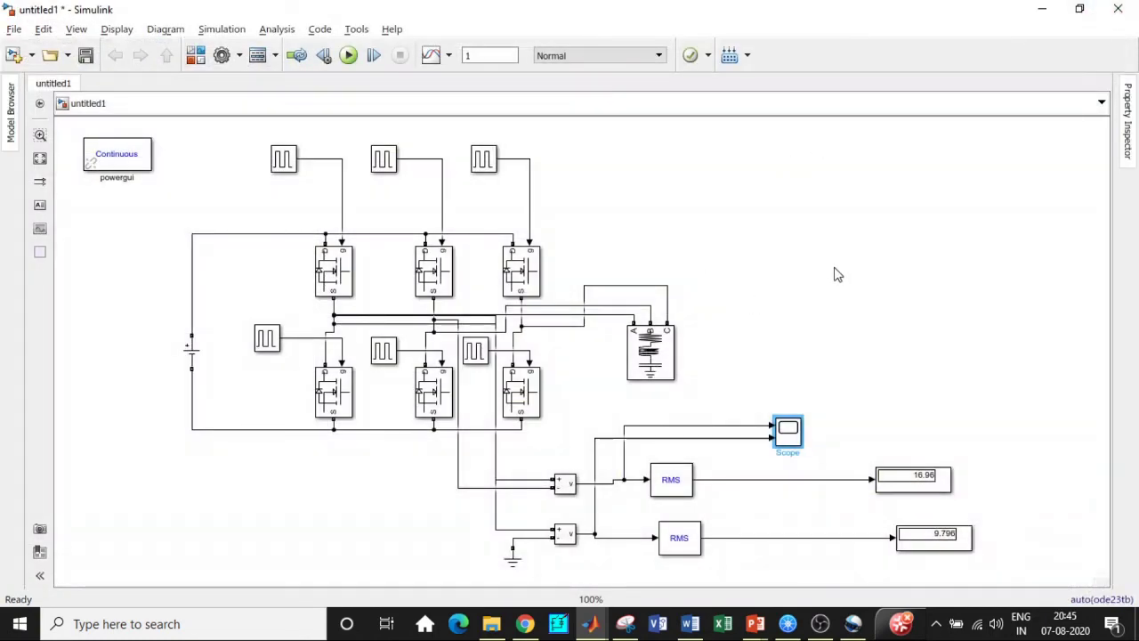